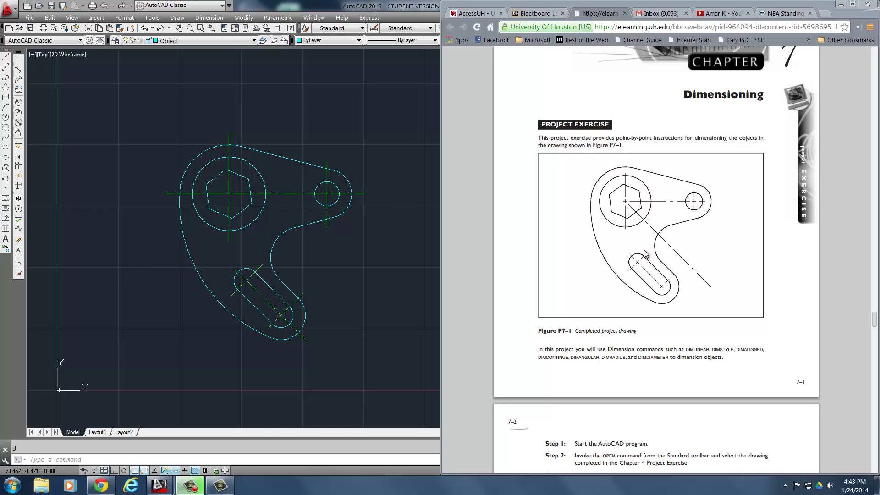
# - Break off the overlong top and bottom ends of the small circle's vertical centre line
pyautogui.press('super+Up')
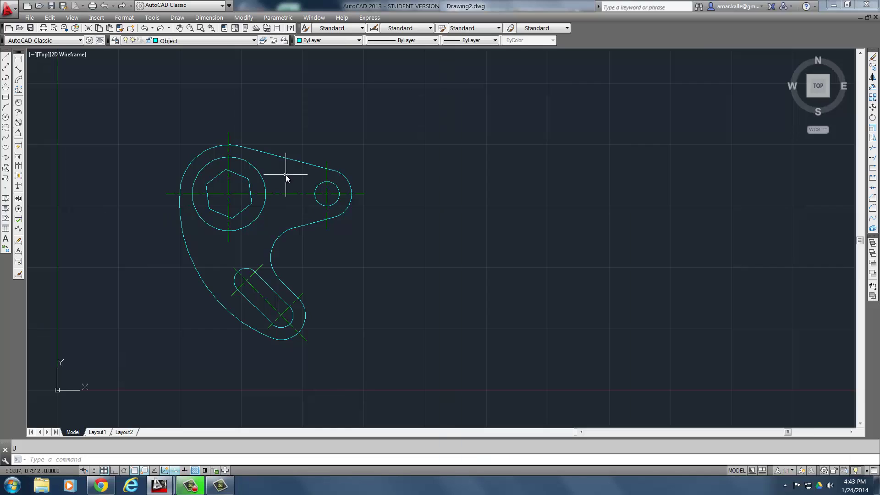
pyautogui.scroll(4, 289, 179)
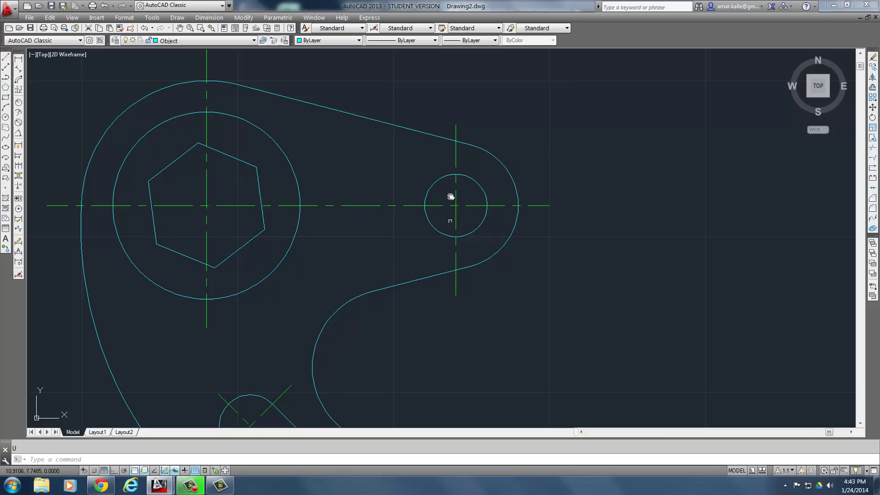
pyautogui.moveTo(146, 169); pyautogui.dragTo(330, 117, button='middle')
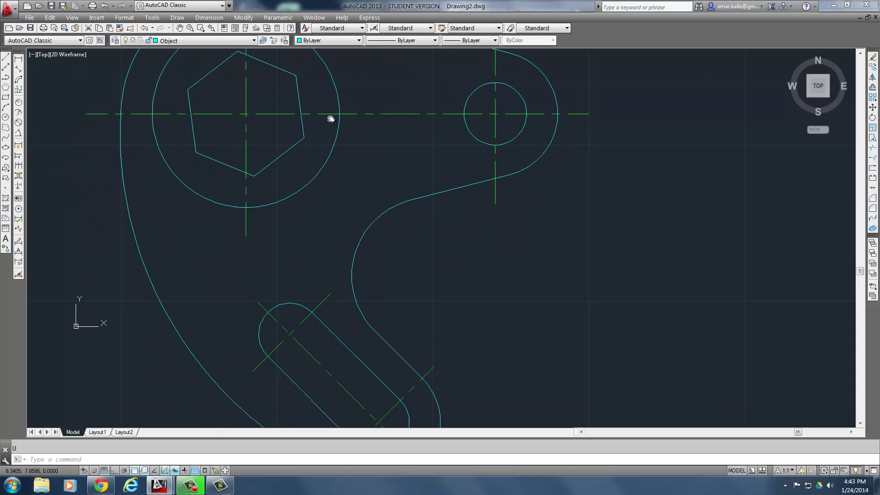
pyautogui.moveTo(475, 163); pyautogui.dragTo(449, 191, button='middle')
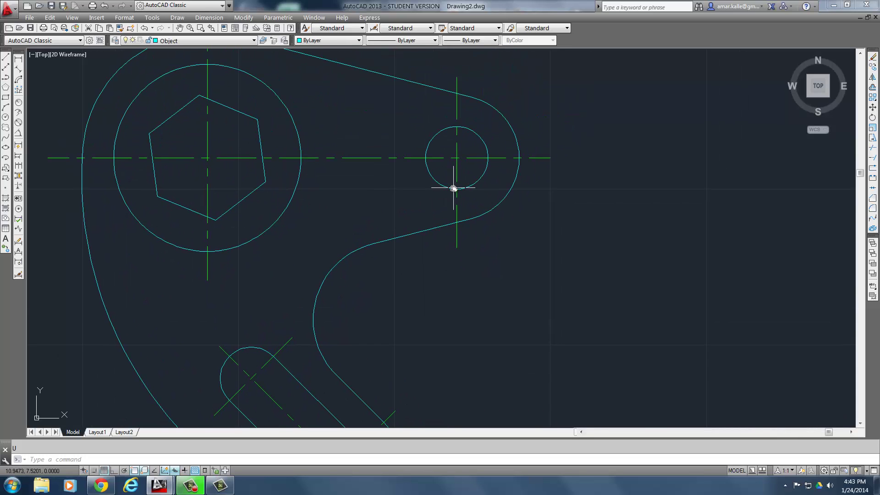
pyautogui.scroll(-3, 436, 220)
pyautogui.write('br')
pyautogui.press('Return')
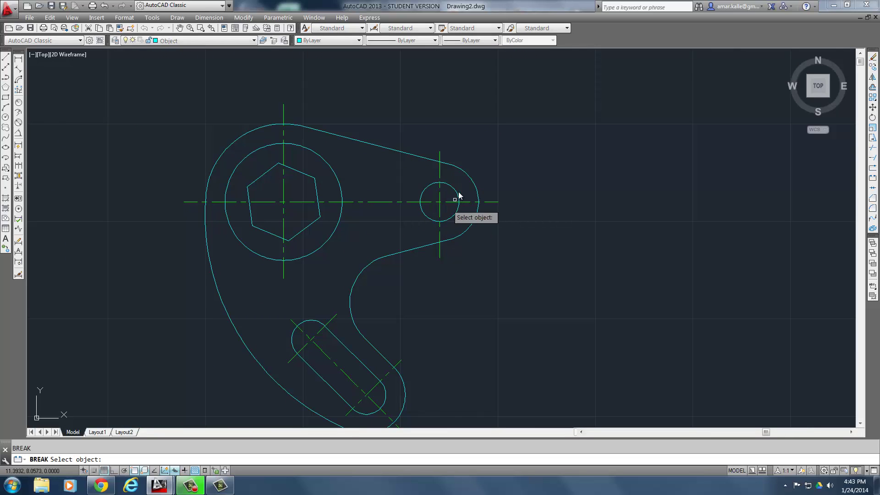
pyautogui.scroll(2, 450, 175)
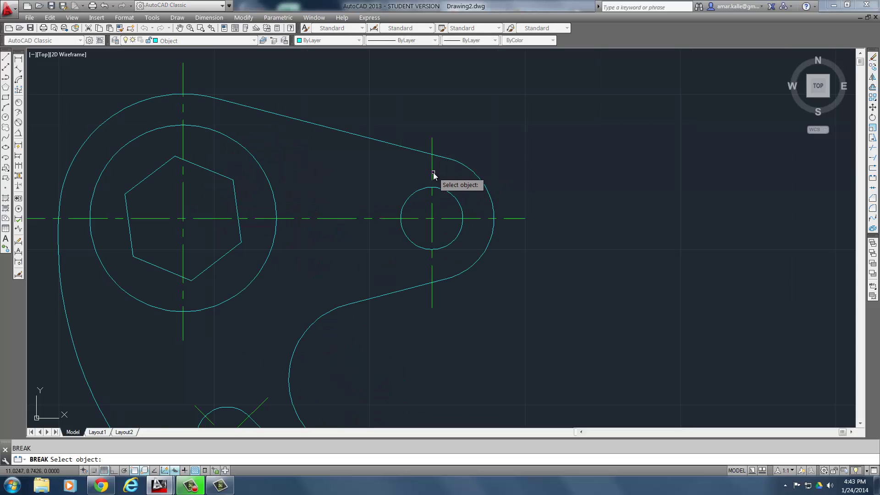
pyautogui.click(432, 171)
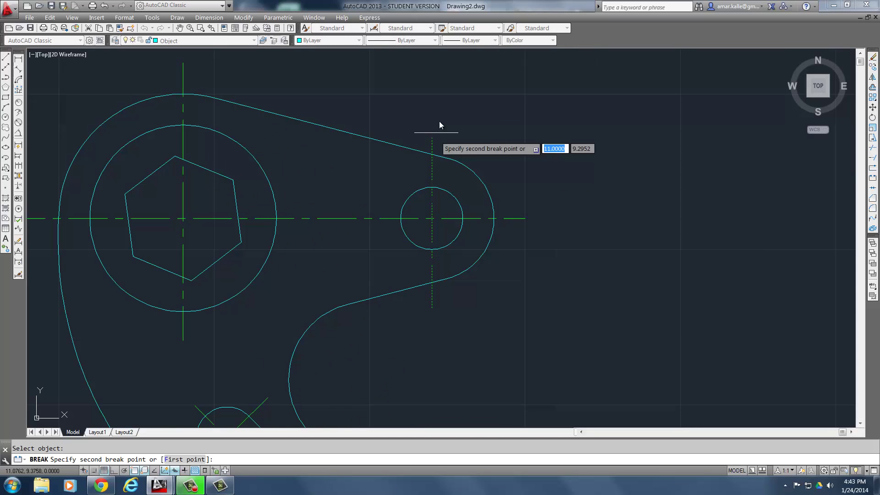
pyautogui.click(447, 100)
pyautogui.press('Return')
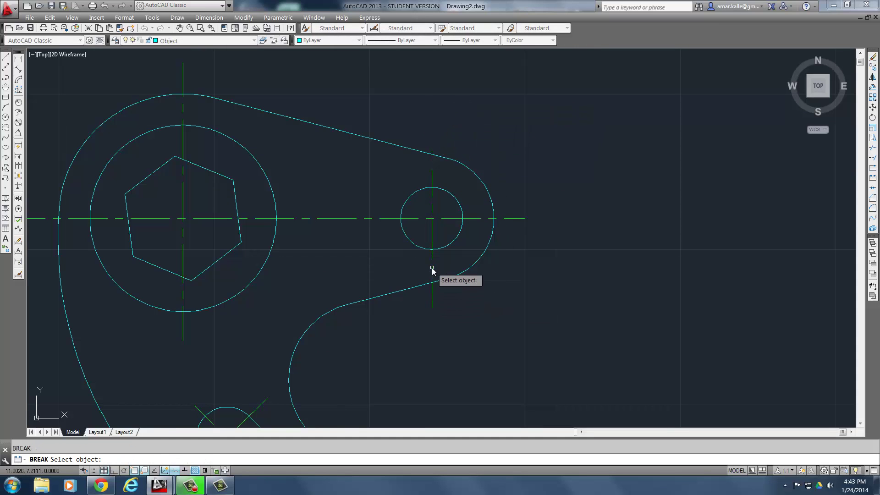
pyautogui.click(432, 276)
pyautogui.click(442, 419)
# - Trim the large circle's vertical centre line at its lower and upper ends
pyautogui.moveTo(338, 304); pyautogui.dragTo(554, 298, button='middle')
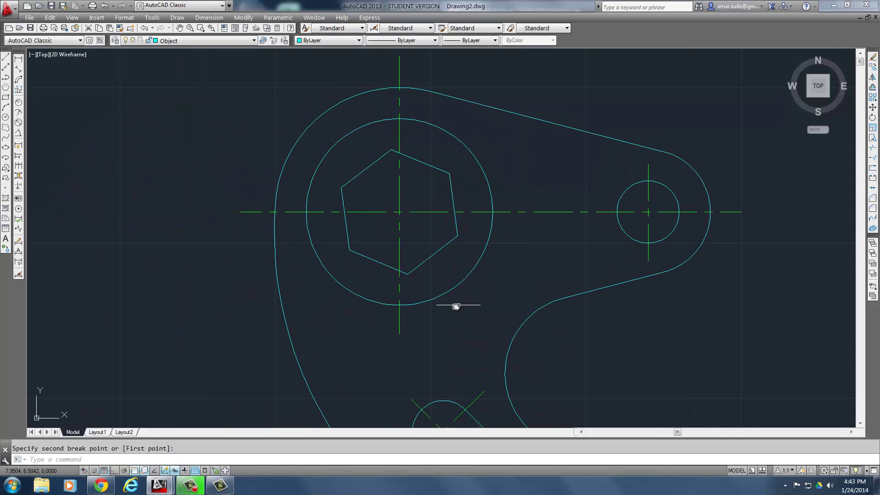
pyautogui.press('Return')
pyautogui.click(399, 318)
pyautogui.click(403, 387)
pyautogui.press('Return')
pyautogui.click(400, 106)
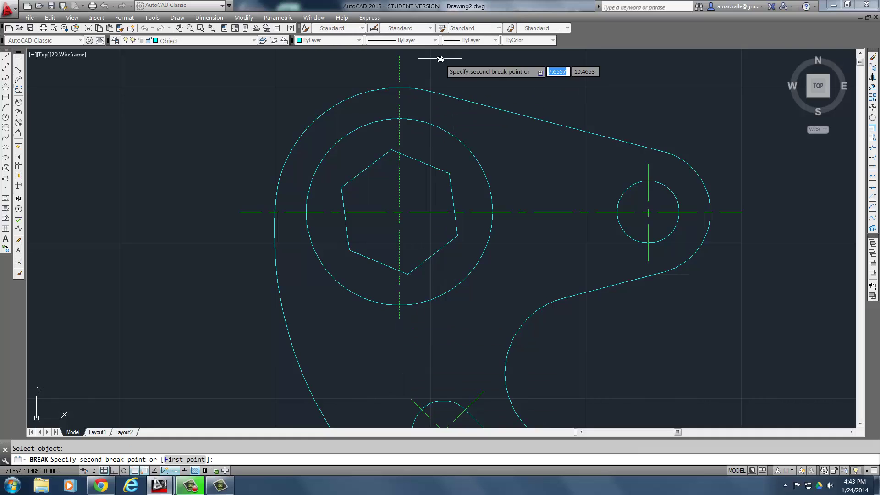
pyautogui.moveTo(440, 82); pyautogui.dragTo(434, 143, button='middle')
pyautogui.click(415, 89)
pyautogui.scroll(-2, 436, 225)
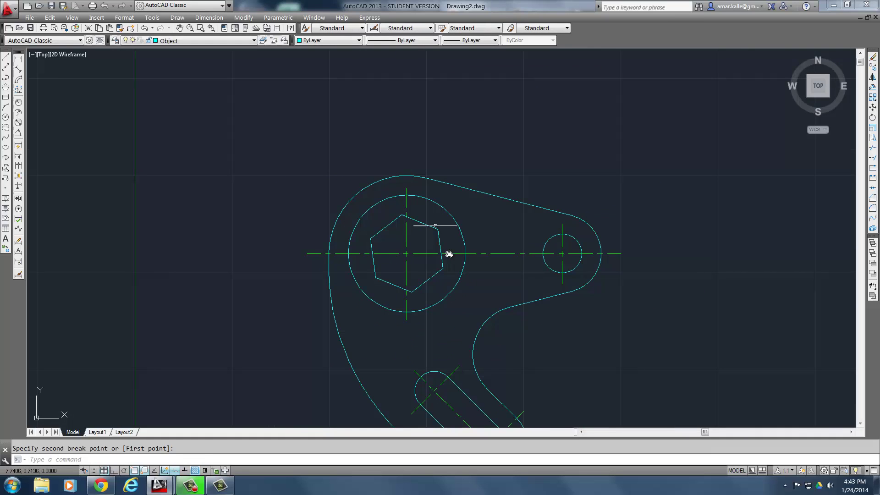
pyautogui.moveTo(486, 259); pyautogui.dragTo(481, 181, button='middle')
pyautogui.moveTo(369, 281); pyautogui.dragTo(415, 257, button='middle')
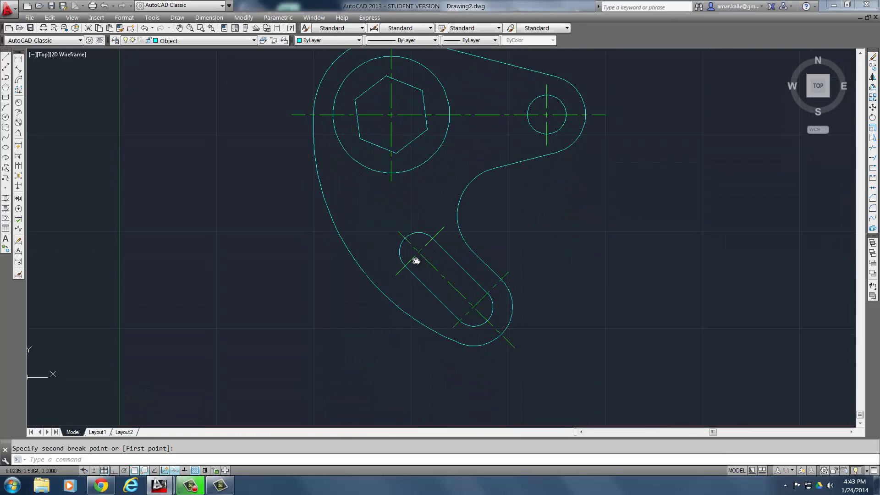
pyautogui.scroll(3, 458, 247)
pyautogui.press('Escape')
pyautogui.press('space')
pyautogui.scroll(2, 504, 266)
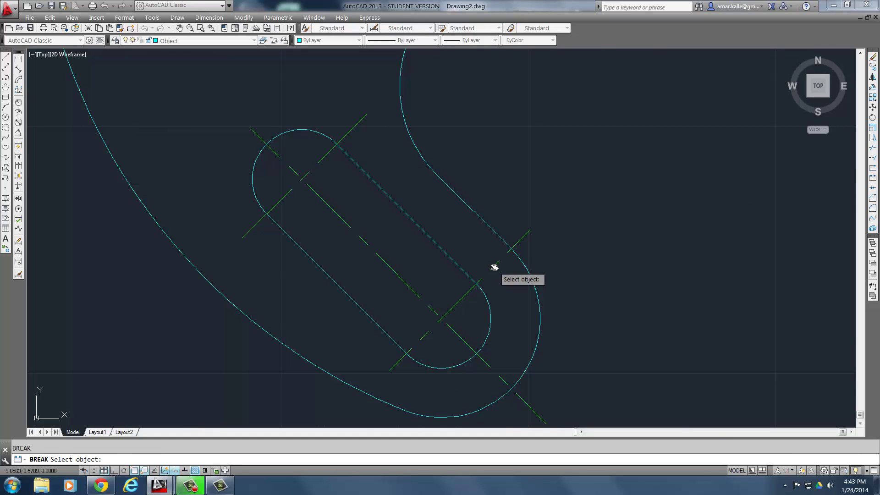
# - Trim the outer ends of the slot's upper and lower-left cross centre lines
pyautogui.click(493, 270)
pyautogui.press('space')
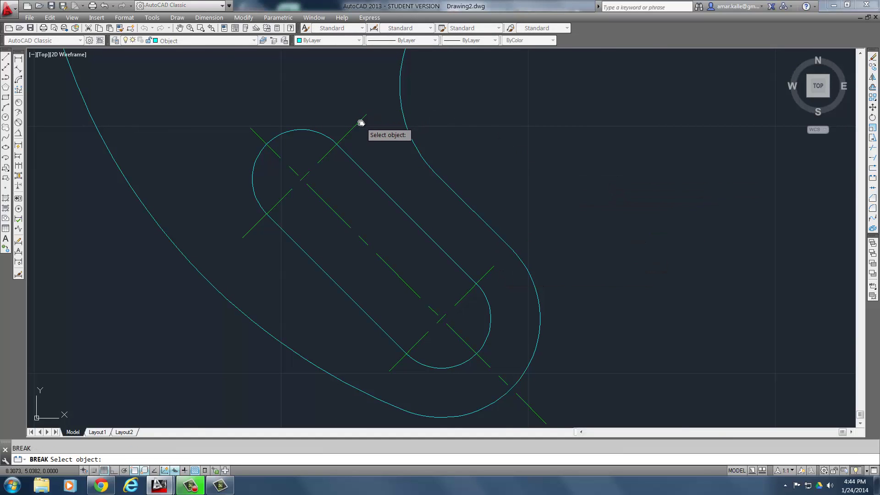
pyautogui.click(358, 122)
pyautogui.click(504, 73)
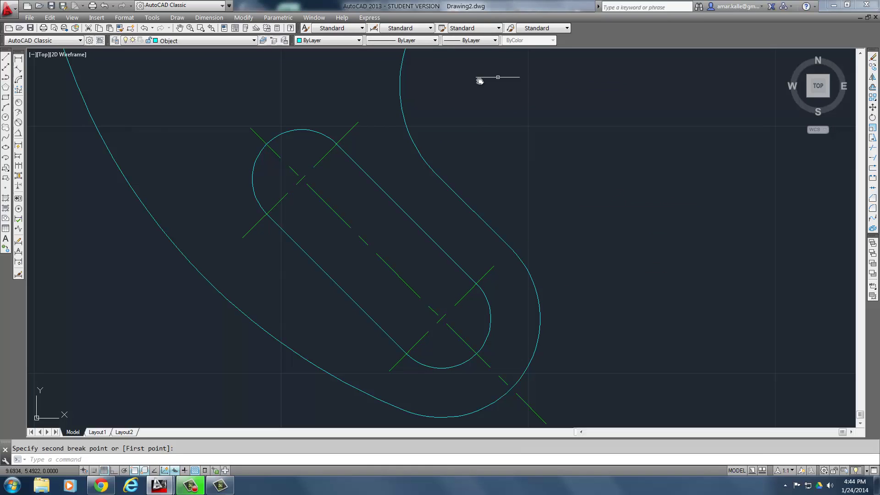
pyautogui.press('space')
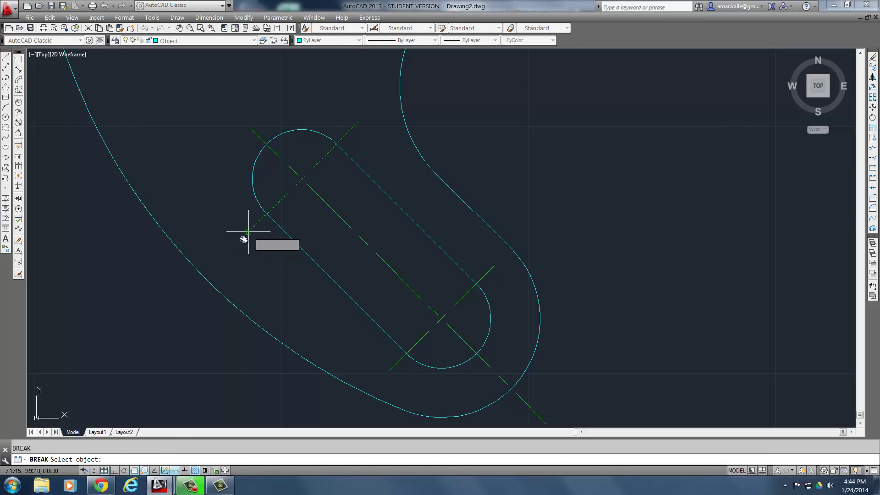
pyautogui.click(243, 236)
pyautogui.click(413, 370)
pyautogui.press('space')
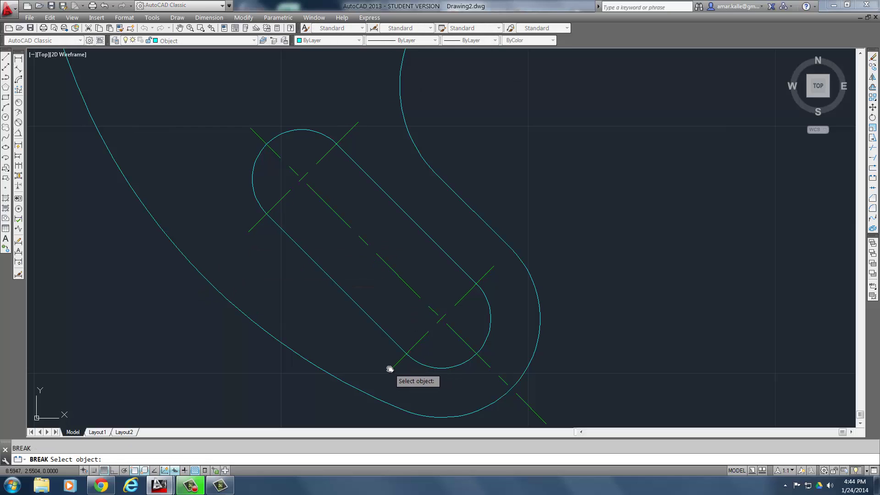
# - Cut back the slot's diagonal centre line at its lower-right end
pyautogui.click(394, 369)
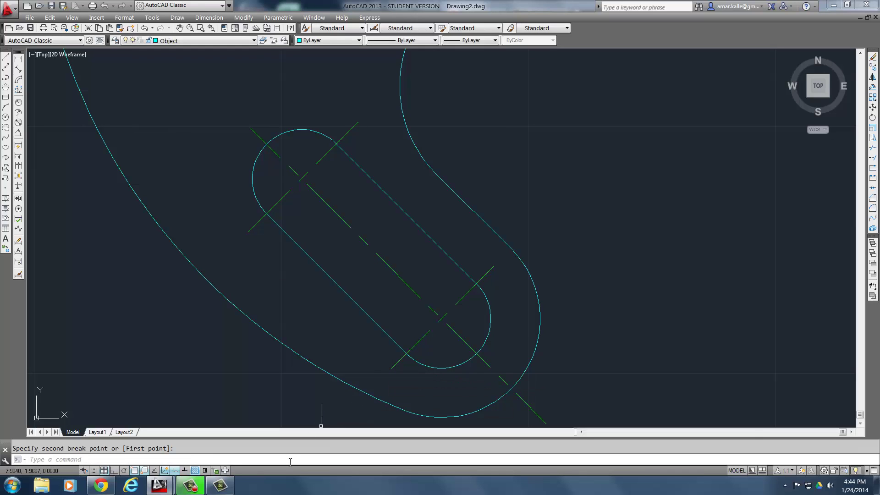
pyautogui.scroll(-2, 505, 330)
pyautogui.moveTo(505, 330); pyautogui.dragTo(523, 238, button='middle')
pyautogui.click(495, 203)
pyautogui.press('space')
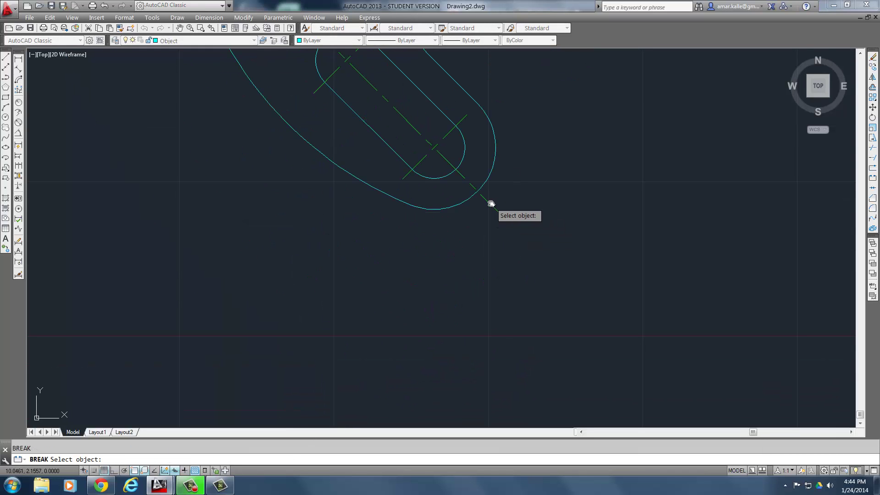
pyautogui.click(491, 202)
pyautogui.click(523, 222)
pyautogui.scroll(-4, 523, 221)
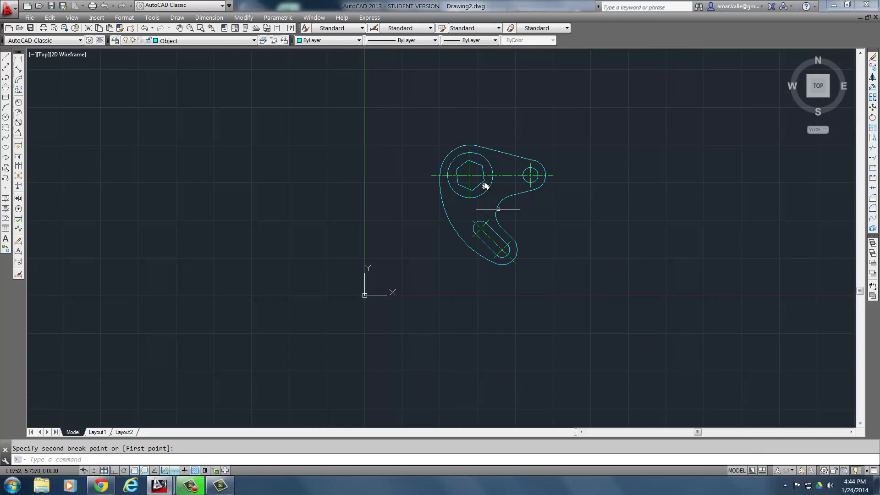
pyautogui.scroll(3, 426, 173)
pyautogui.press('space')
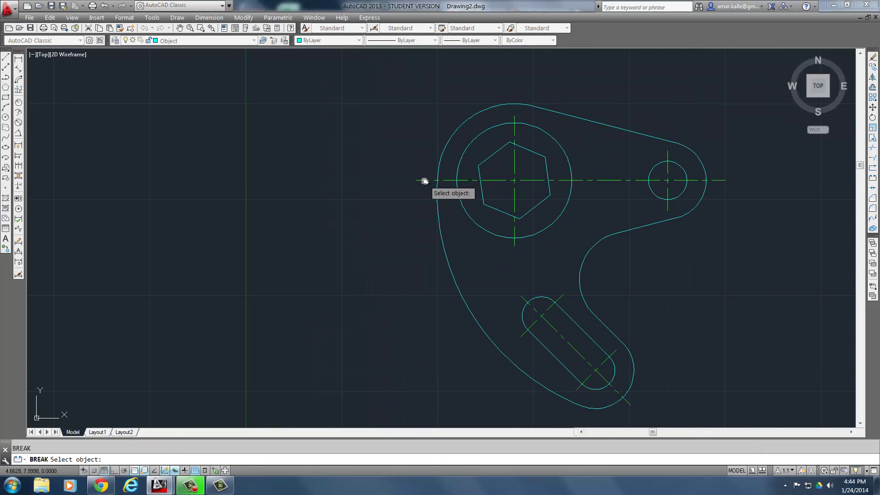
# - Trim both ends of the long horizontal centre line just past the outline
pyautogui.click(423, 181)
pyautogui.click(725, 180)
pyautogui.press('space')
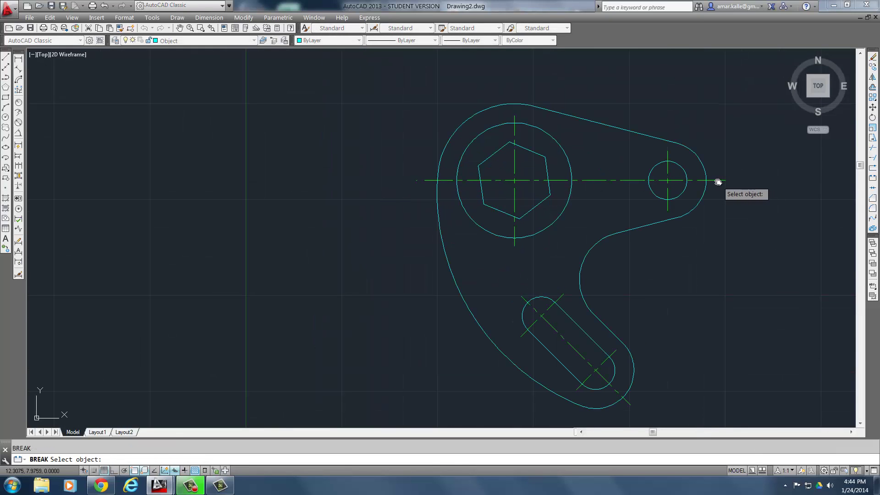
pyautogui.click(717, 180)
pyautogui.scroll(3, 411, 183)
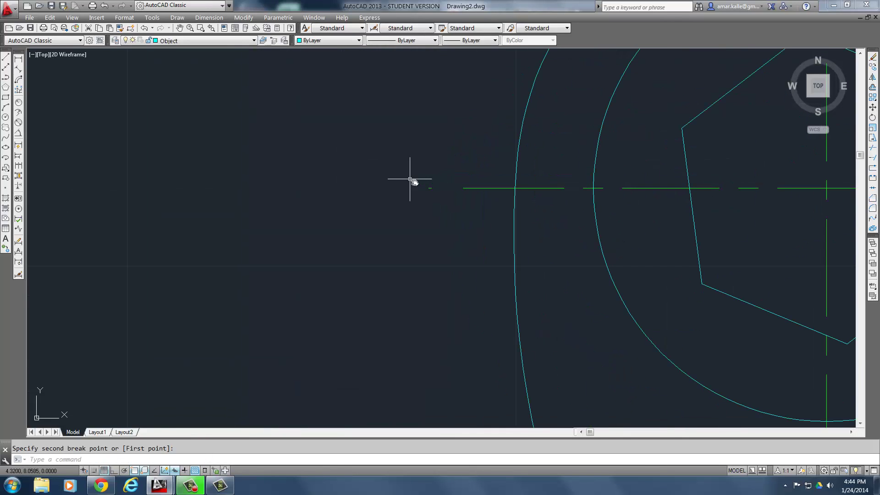
pyautogui.press('Escape')
# - Start ERASE (e) and centre the whole cam part in the view
pyautogui.write('e')
pyautogui.press('Return')
pyautogui.scroll(-3, 419, 200)
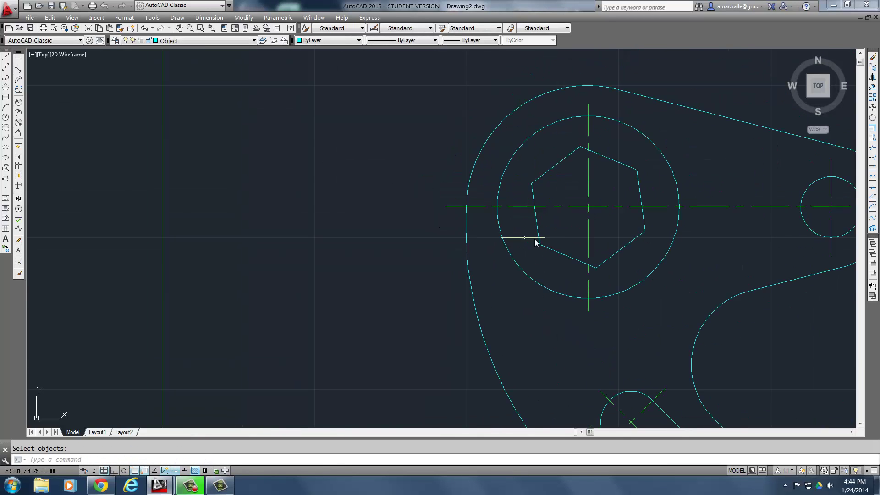
pyautogui.moveTo(534, 239)
pyautogui.mouseDown(button='middle')
pyautogui.moveTo(458, 157)
pyautogui.moveTo(530, 205)
pyautogui.moveTo(510, 196)
pyautogui.mouseUp(button='middle')
pyautogui.scroll(-2, 585, 213)
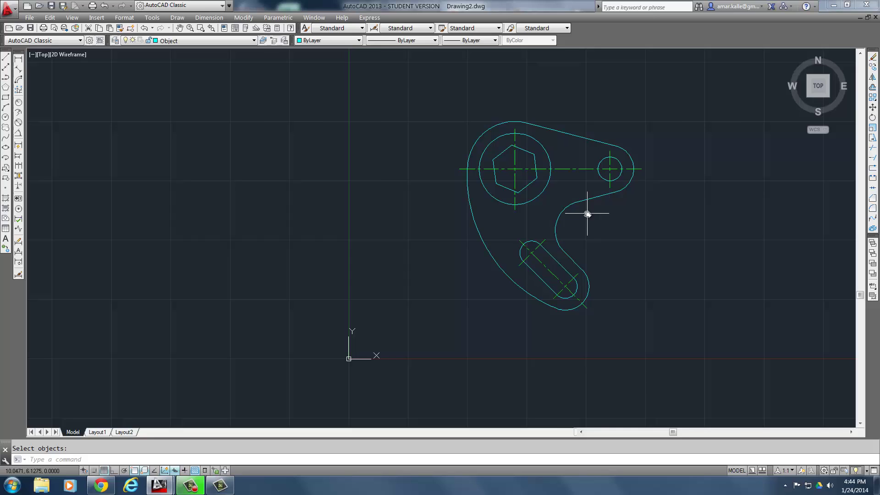
pyautogui.scroll(2, 541, 217)
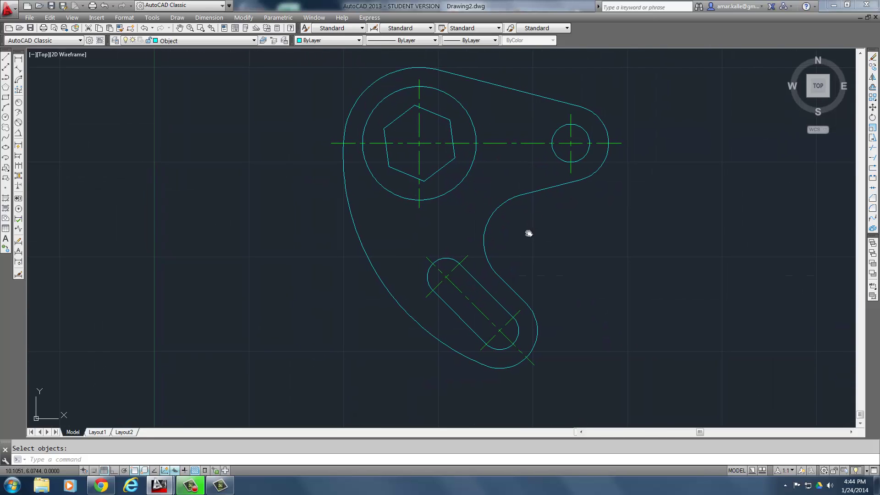
pyautogui.moveTo(528, 232); pyautogui.dragTo(483, 235, button='middle')
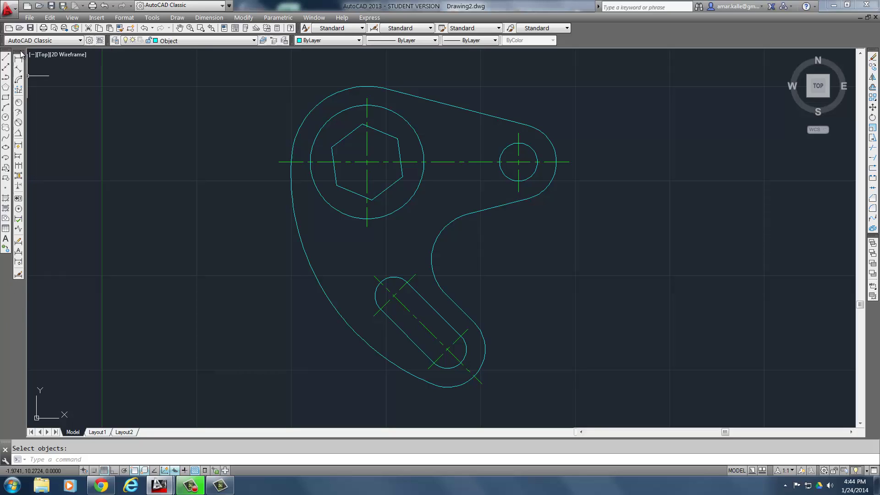
# - Display the AutoCAD Dimension toolbar from the toolbar shortcut menu
pyautogui.rightClick(7, 326)
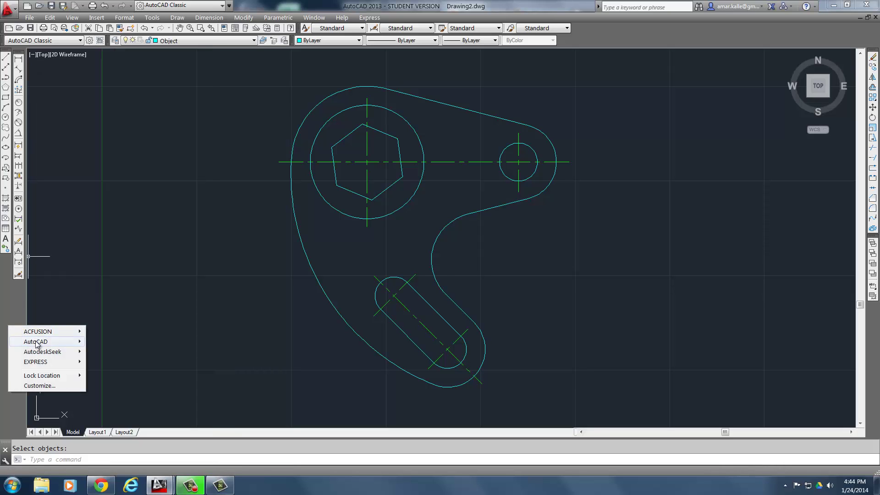
pyautogui.moveTo(35, 341)
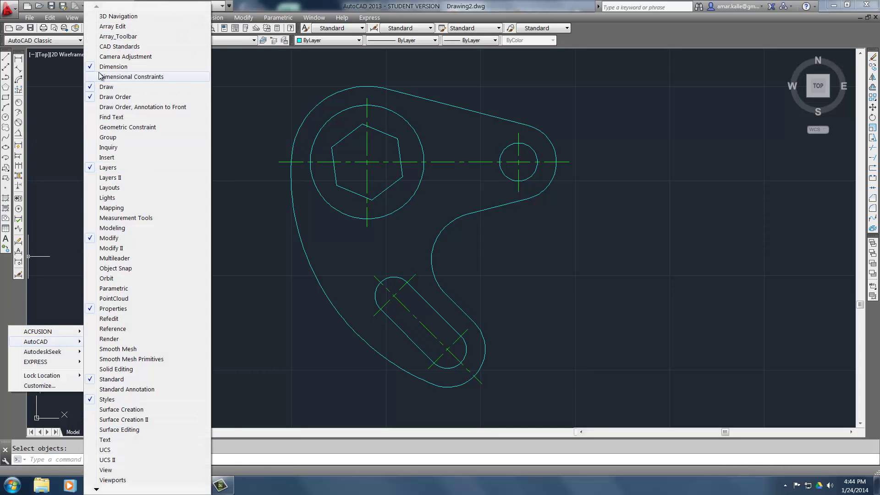
pyautogui.click(102, 69)
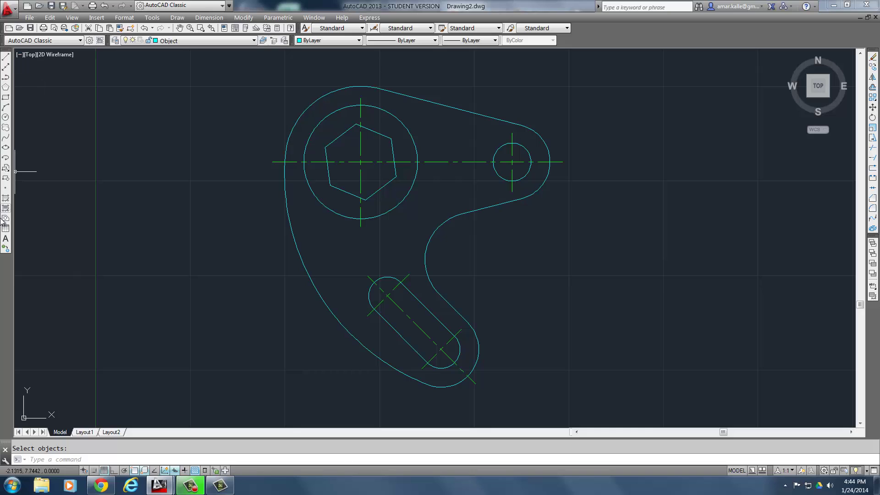
pyautogui.rightClick(7, 278)
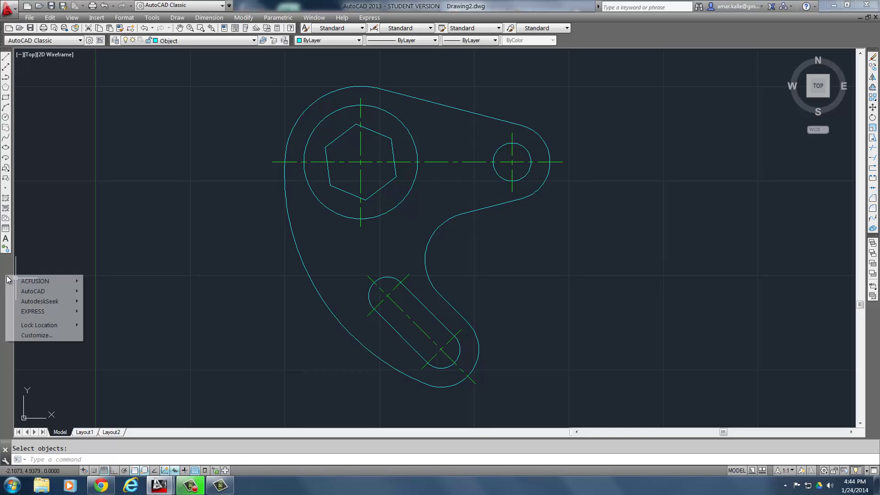
pyautogui.moveTo(53, 291)
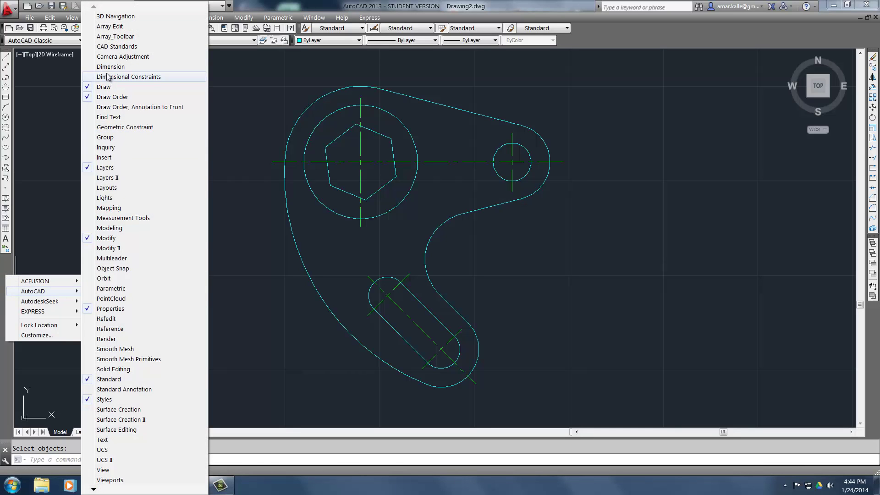
pyautogui.click(108, 67)
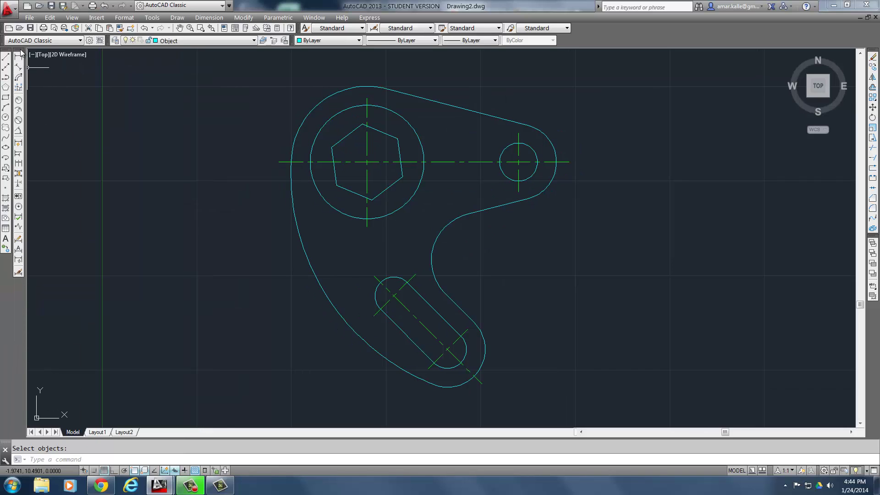
# - Dock the Dimension toolbar vertically along the left edge beside the Draw toolbar
pyautogui.moveTo(20, 52); pyautogui.dragTo(211, 97)
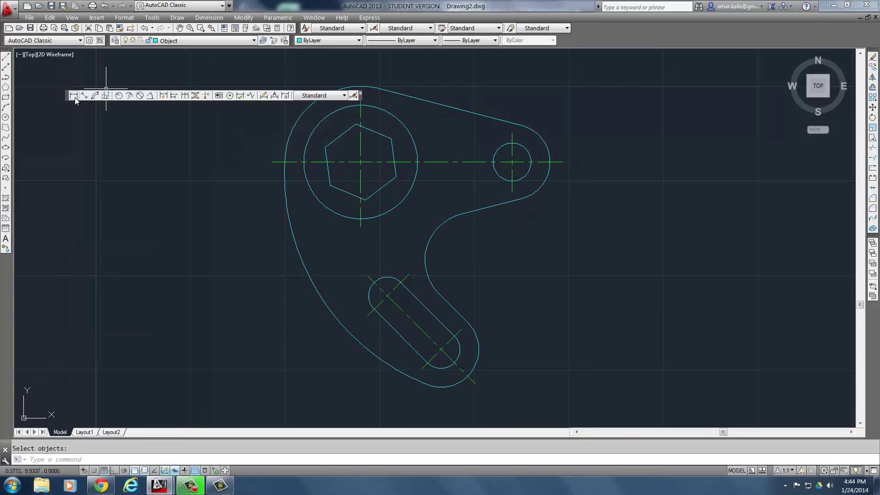
pyautogui.moveTo(67, 96); pyautogui.dragTo(14, 105)
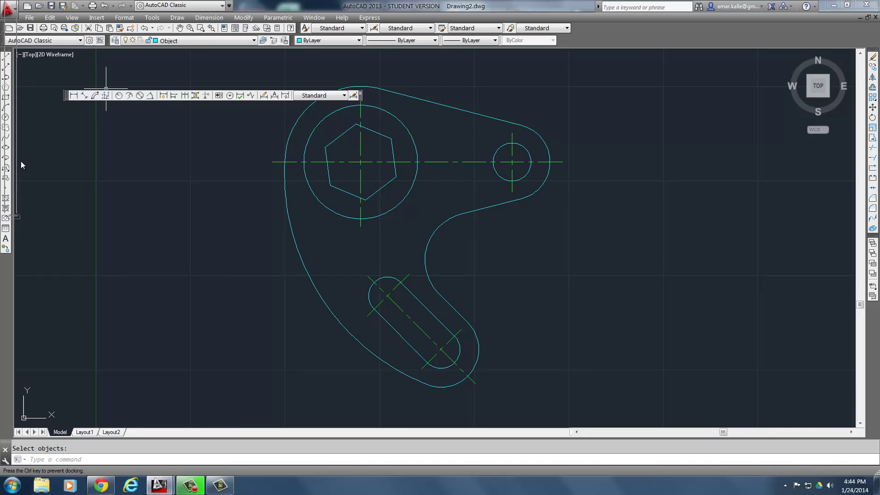
pyautogui.moveTo(22, 212); pyautogui.dragTo(14, 130)
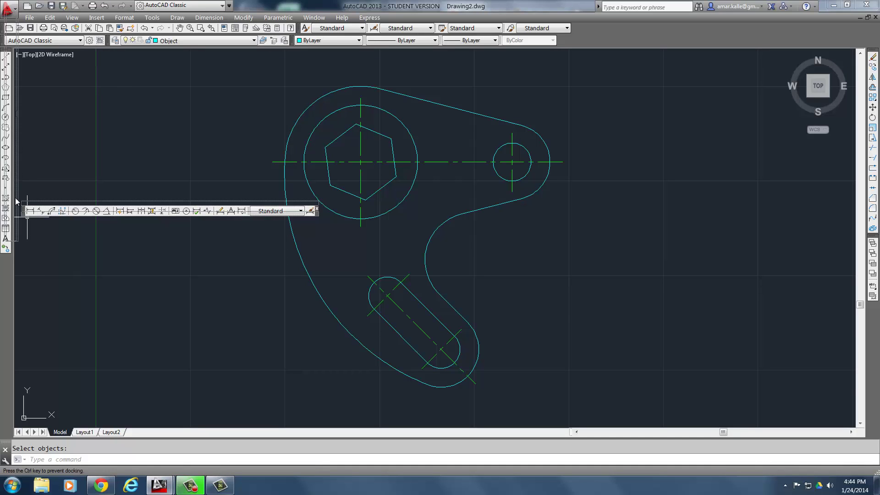
pyautogui.moveTo(18, 260); pyautogui.dragTo(15, 260)
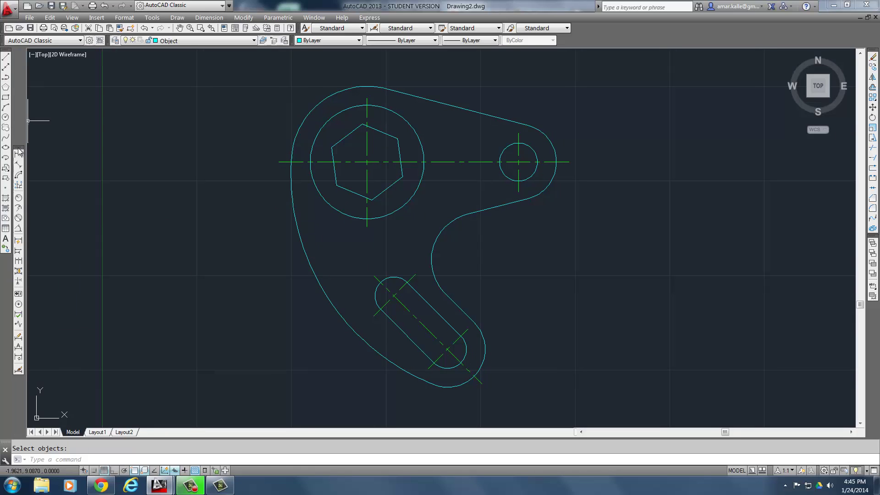
pyautogui.moveTo(19, 149); pyautogui.dragTo(19, 83)
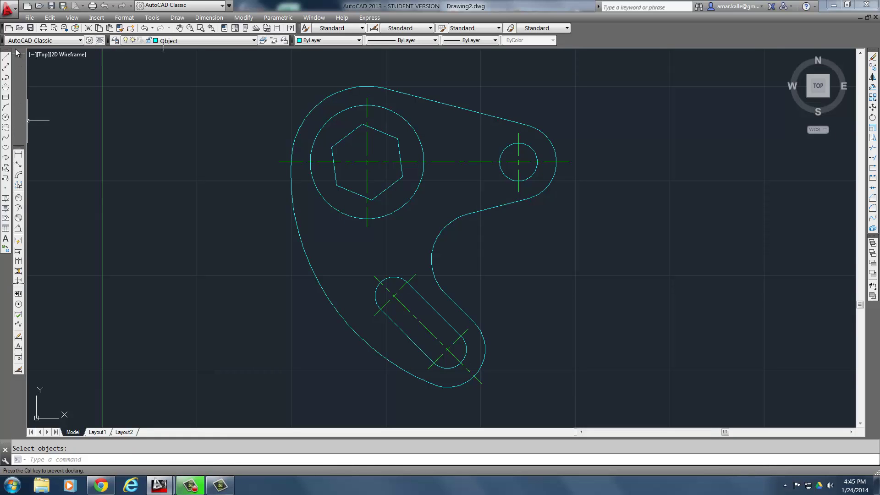
pyautogui.moveTo(17, 53); pyautogui.dragTo(19, 54)
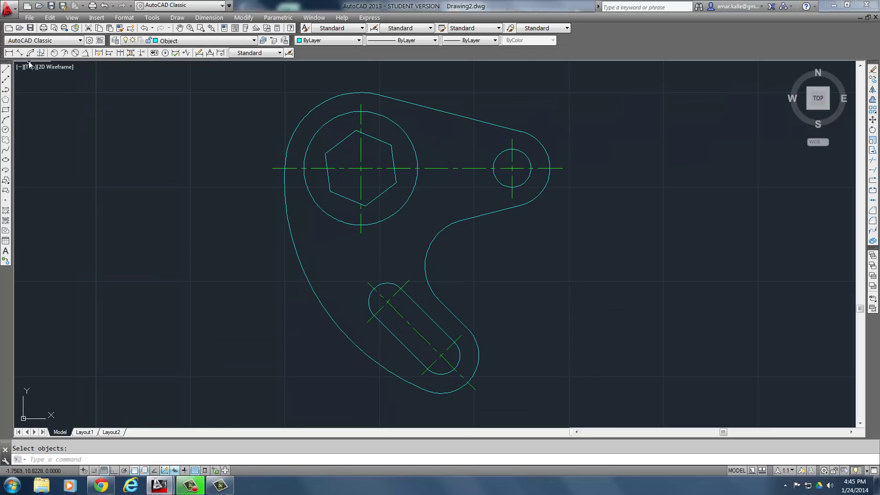
pyautogui.moveTo(4, 55); pyautogui.dragTo(26, 108)
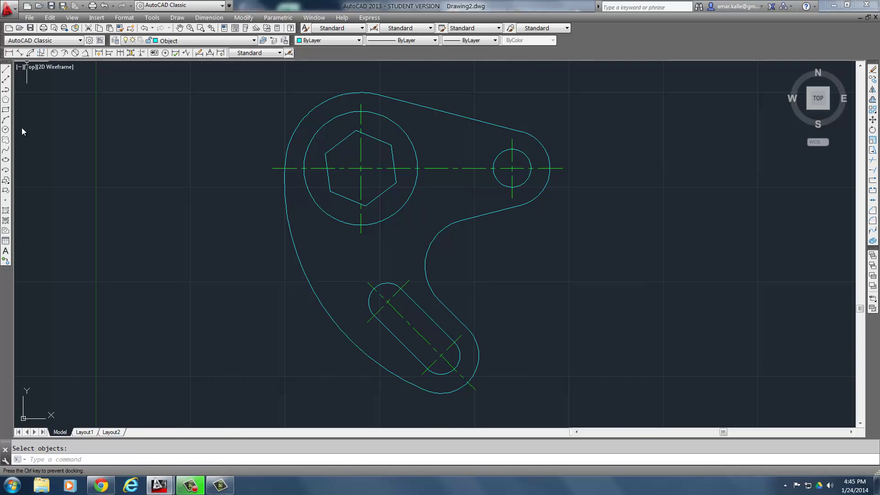
pyautogui.moveTo(21, 168); pyautogui.dragTo(18, 166)
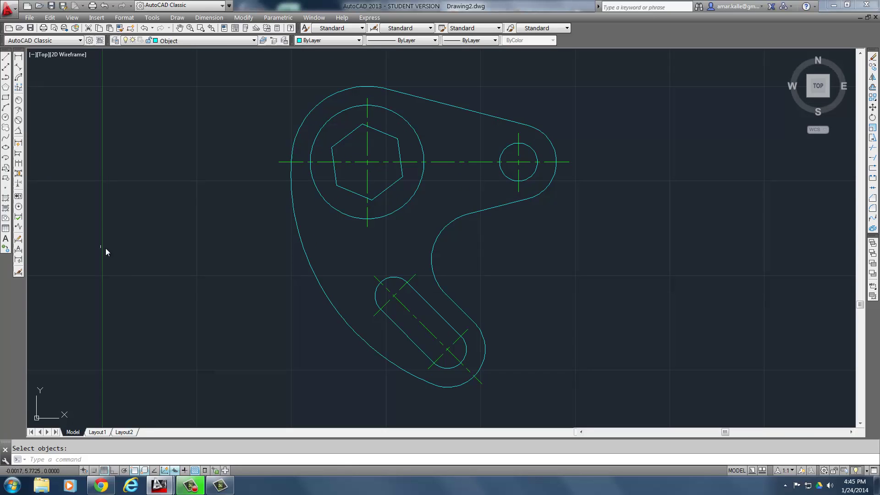
pyautogui.scroll(-2, 125, 321)
pyautogui.scroll(2, 112, 285)
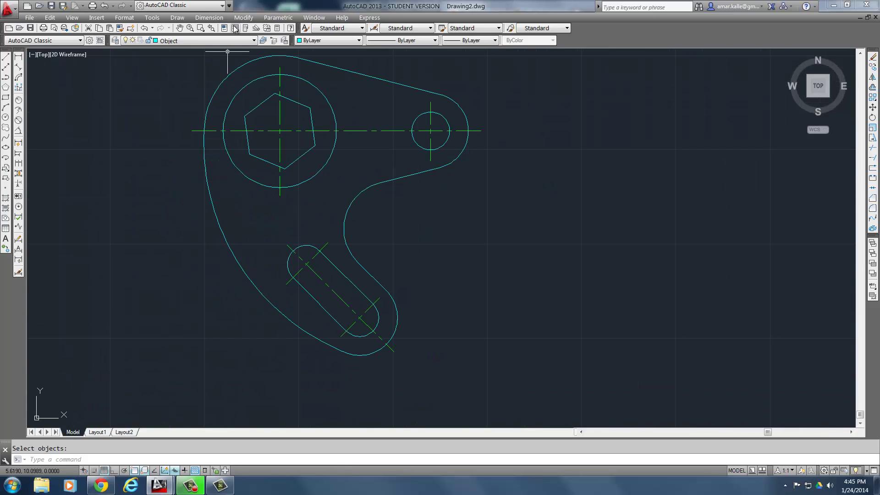
pyautogui.click(209, 17)
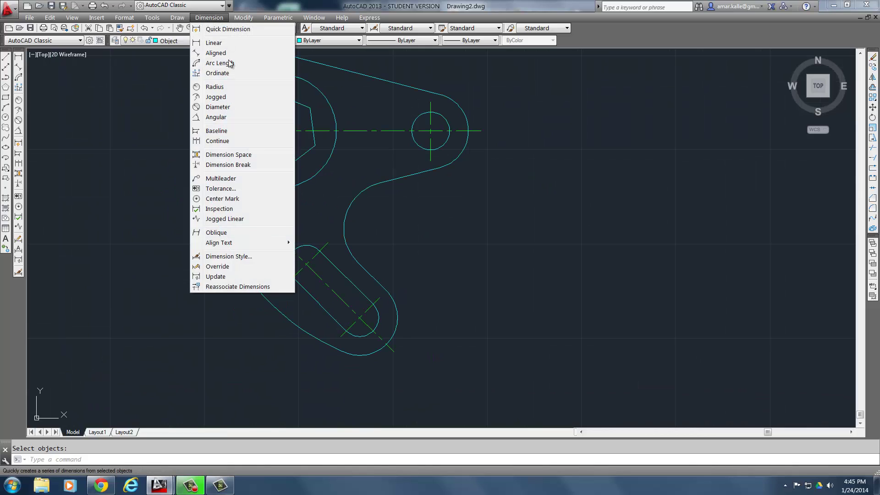
pyautogui.press('Escape')
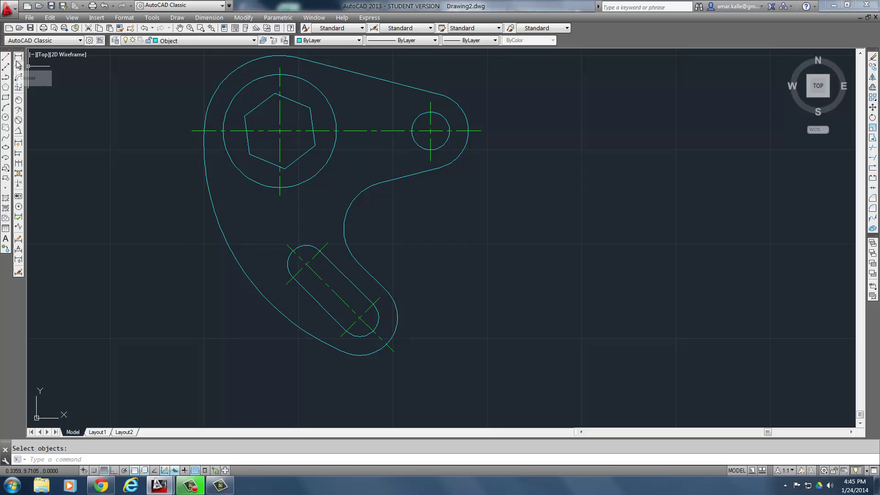
pyautogui.moveTo(105, 203)
pyautogui.mouseDown(button='middle')
pyautogui.moveTo(141, 252)
pyautogui.moveTo(122, 242)
pyautogui.moveTo(191, 73)
pyautogui.mouseUp(button='middle')
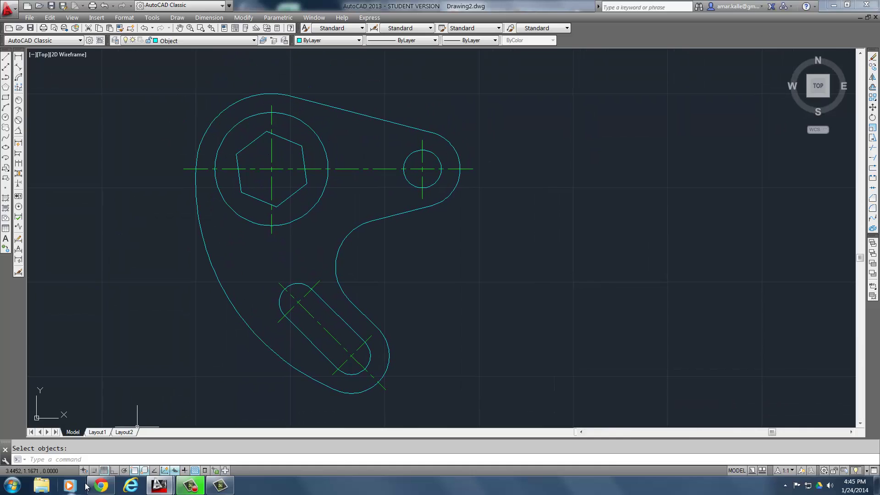
# - Check the textbook, then create a new layer named Dimension in the Layer Properties Manager
pyautogui.click(101, 486)
pyautogui.scroll(-5, 696, 326)
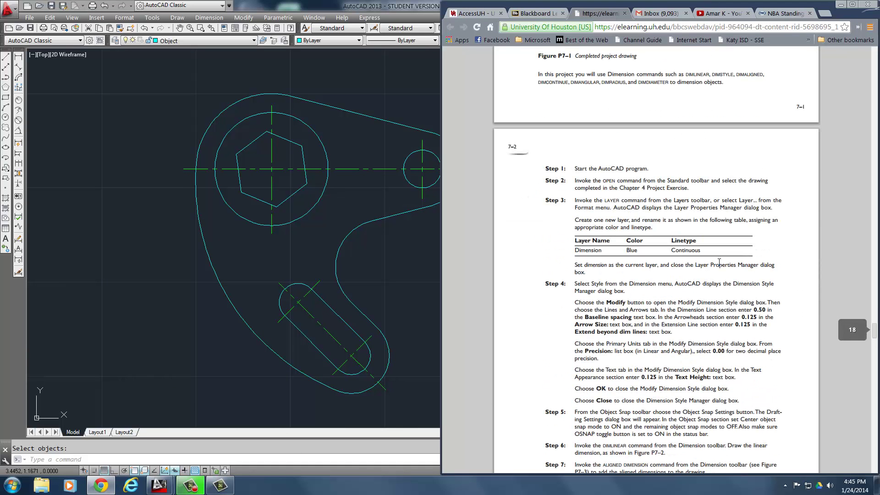
pyautogui.click(178, 58)
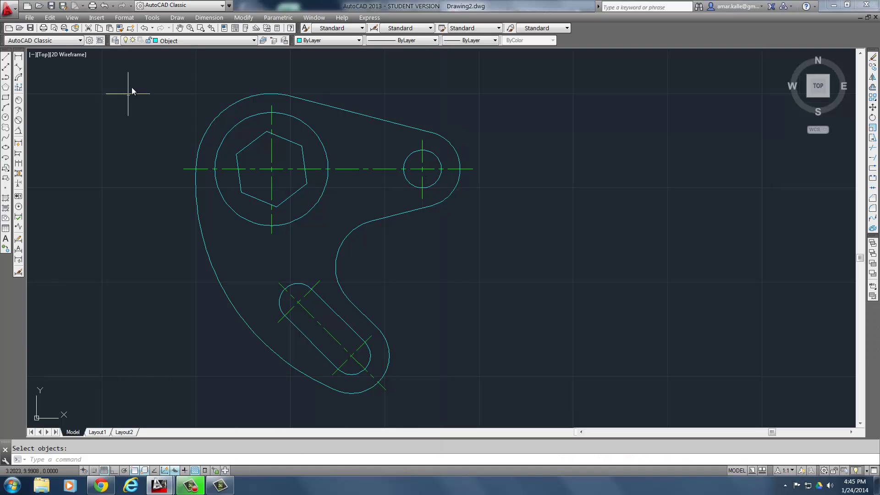
pyautogui.click(125, 18)
pyautogui.click(130, 28)
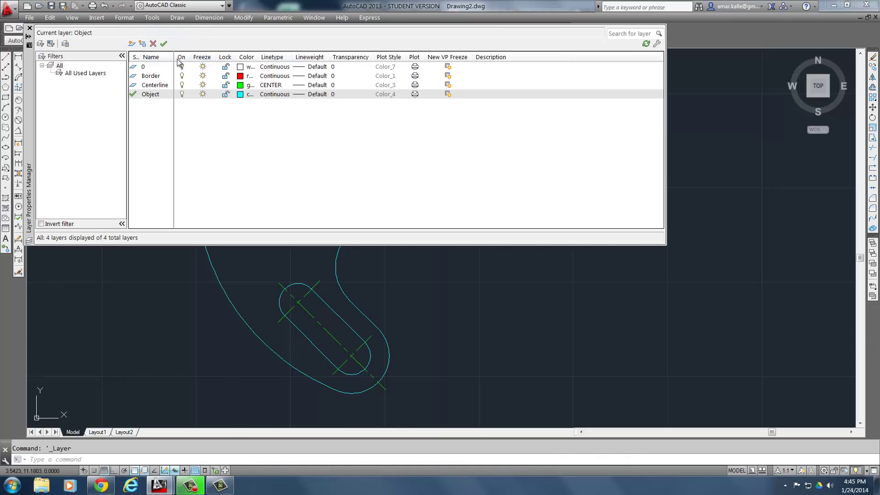
pyautogui.click(132, 44)
pyautogui.write('Di')
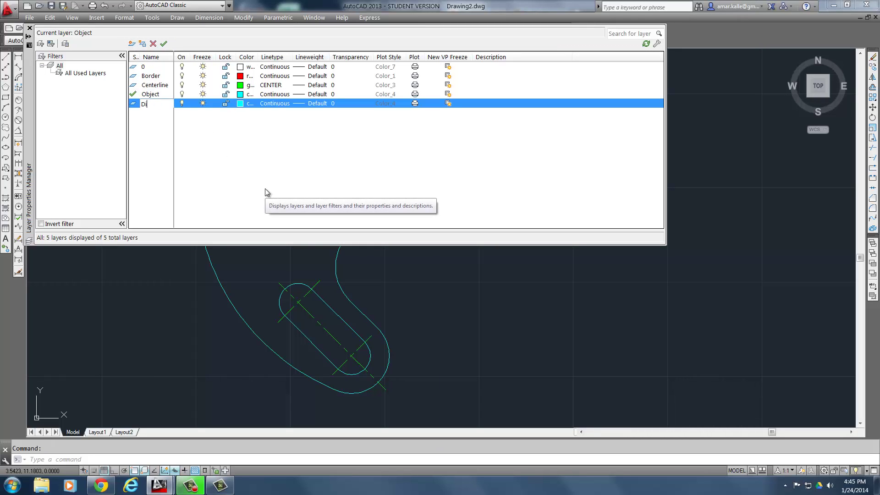
pyautogui.write('mension')
pyautogui.press('Return')
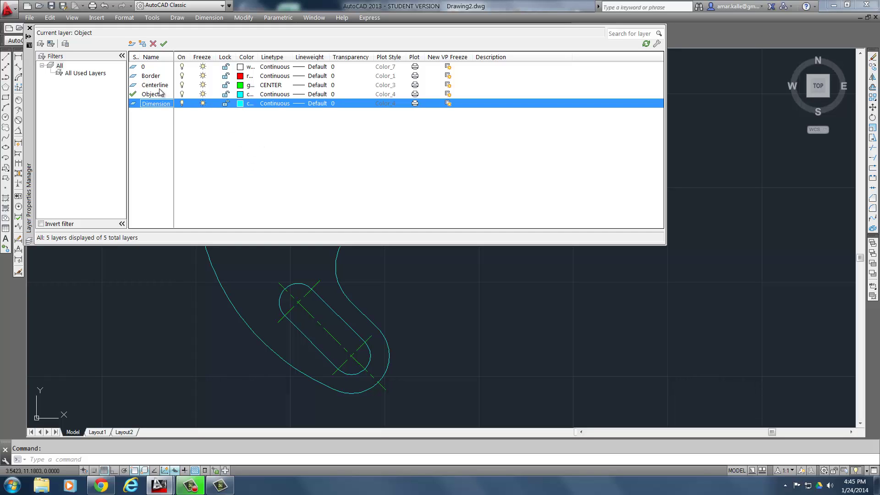
# - Change the Object layer's colour to white and close the layer manager
pyautogui.click(154, 97)
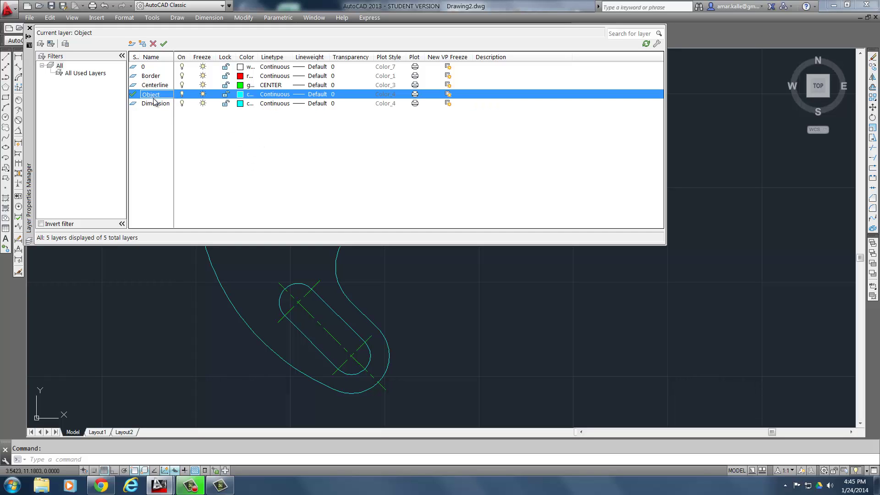
pyautogui.click(241, 95)
pyautogui.click(413, 267)
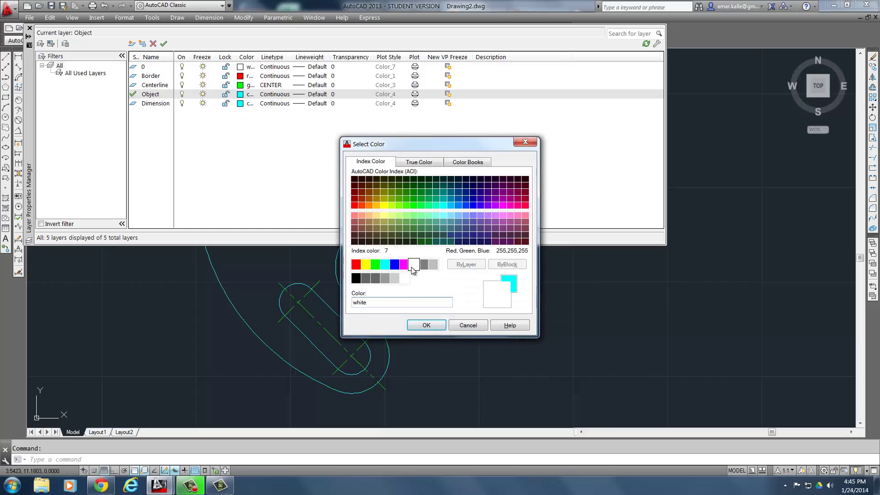
pyautogui.click(425, 326)
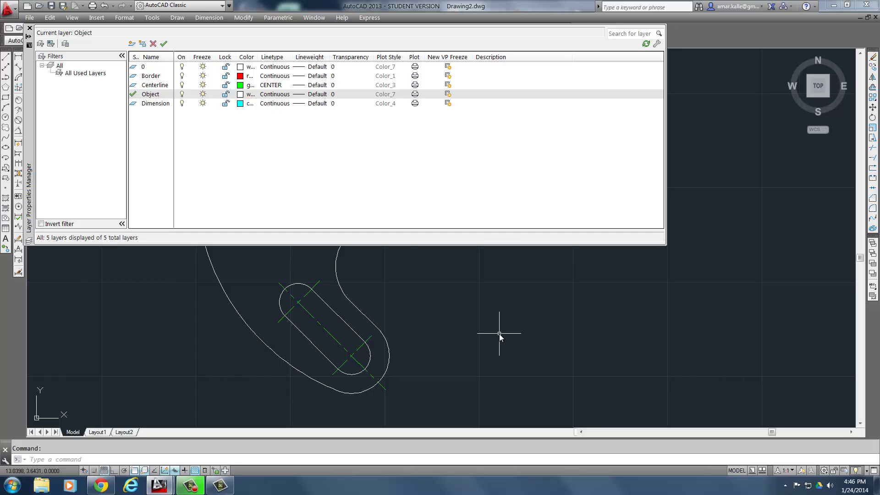
pyautogui.click(30, 28)
pyautogui.scroll(-3, 401, 247)
# - Choose Dimension in the Layers toolbar dropdown, then show the textbook PDF in Chrome
pyautogui.scroll(2, 408, 232)
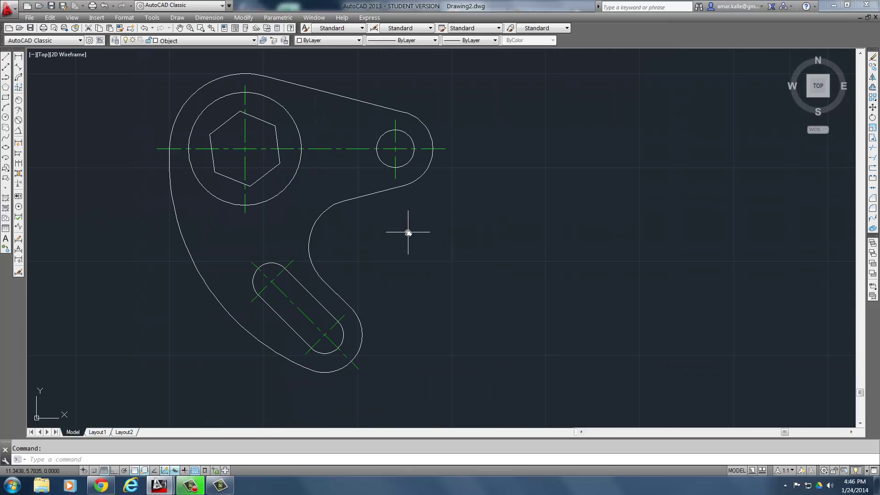
pyautogui.click(179, 42)
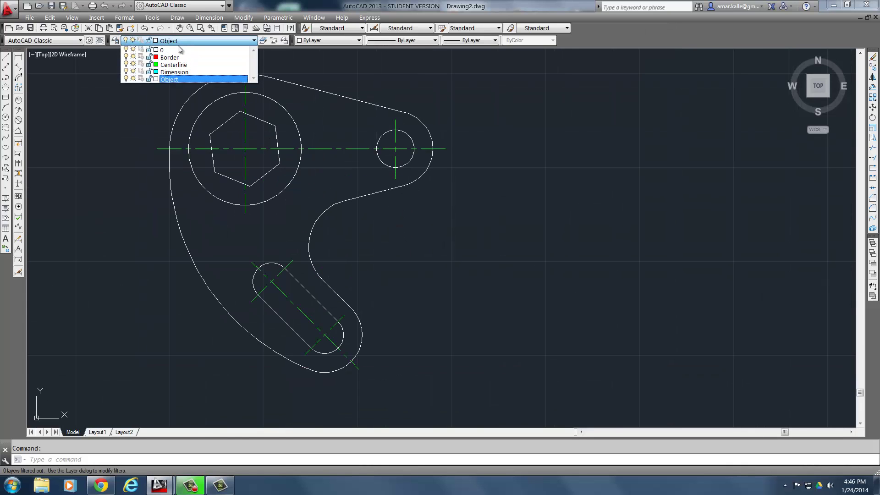
pyautogui.click(174, 72)
pyautogui.moveTo(403, 281)
pyautogui.mouseDown(button='middle')
pyautogui.moveTo(503, 276)
pyautogui.moveTo(298, 254)
pyautogui.mouseUp(button='middle')
pyautogui.scroll(-2, 503, 276)
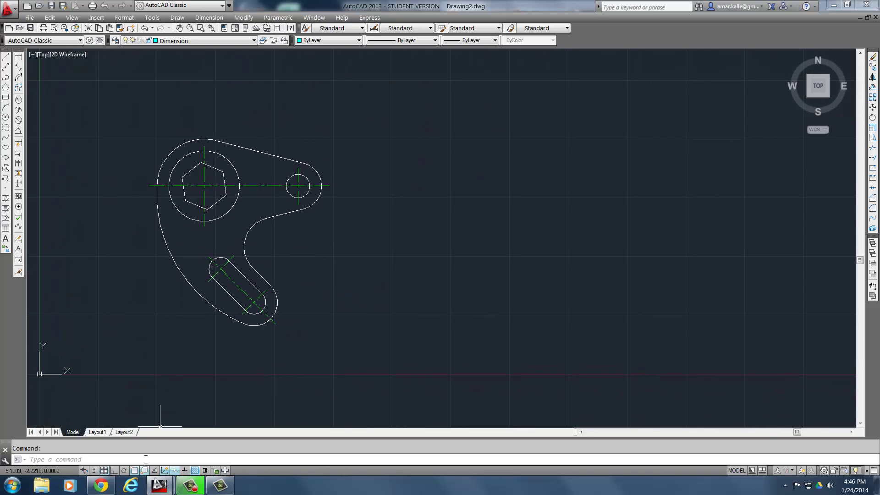
pyautogui.click(101, 486)
pyautogui.scroll(-2, 772, 257)
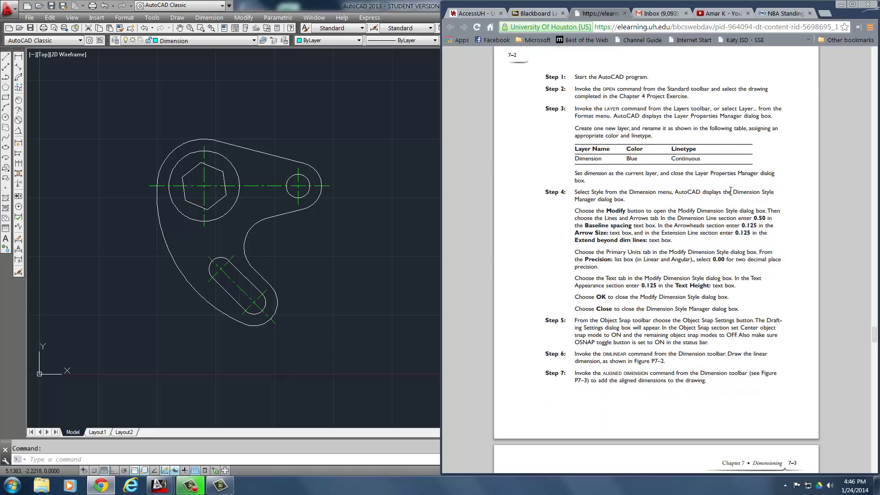
# - Highlight the 'Dimension Style' wording in textbook Step 4, then clear the selection
pyautogui.moveTo(772, 196); pyautogui.dragTo(784, 202)
pyautogui.click(640, 212)
# - Open the Standard dimension style for editing and inspect its 0.1800 extension overshoot
pyautogui.click(205, 18)
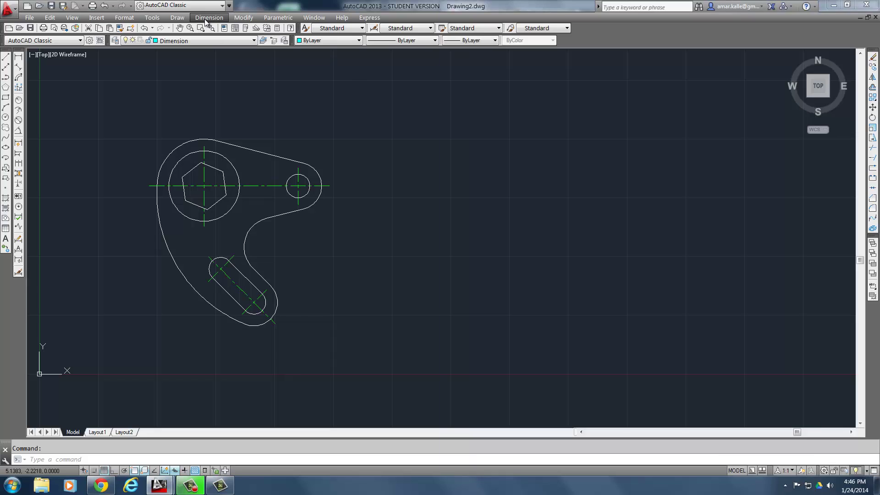
pyautogui.click(208, 18)
pyautogui.click(228, 257)
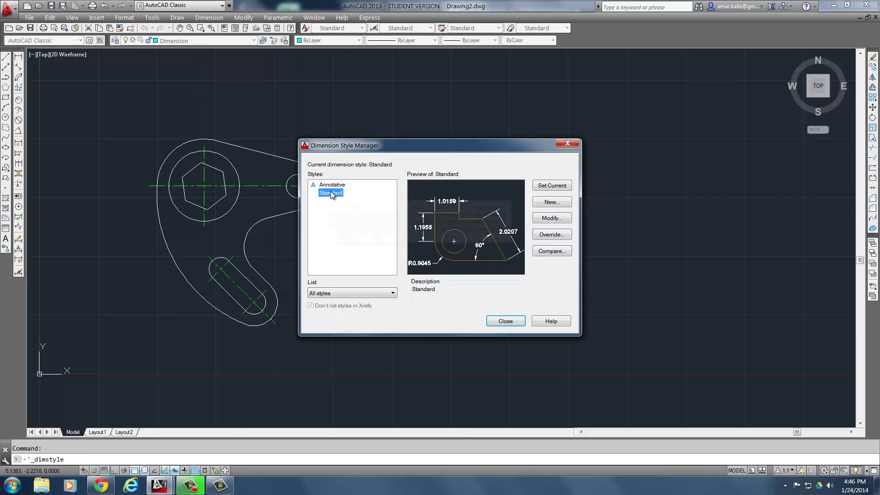
pyautogui.click(552, 219)
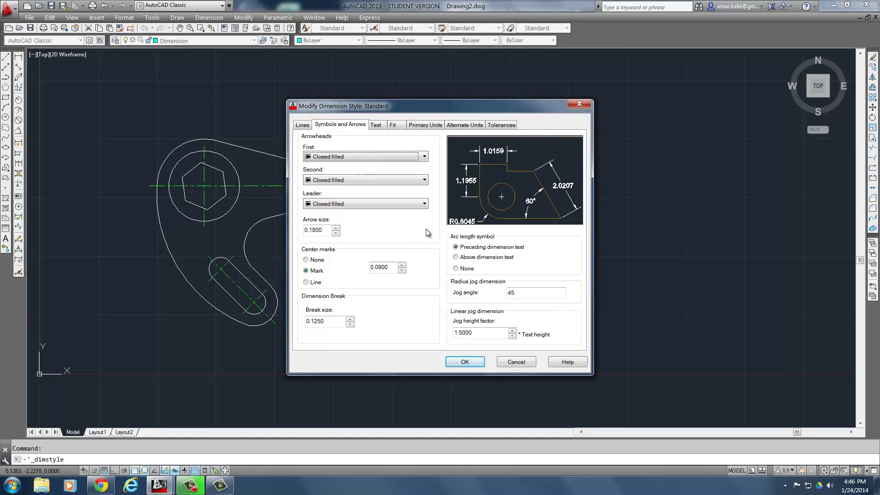
pyautogui.click(303, 125)
pyautogui.doubleClick(559, 253)
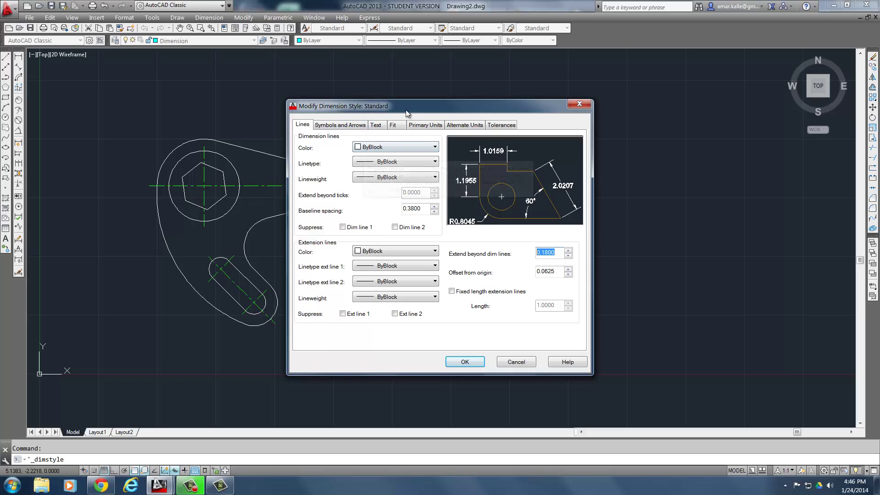
pyautogui.moveTo(389, 105); pyautogui.dragTo(158, 89)
# - Set Primary Units precision to 0.00 and angular precision to 0.0, then confirm and close
pyautogui.click(209, 108)
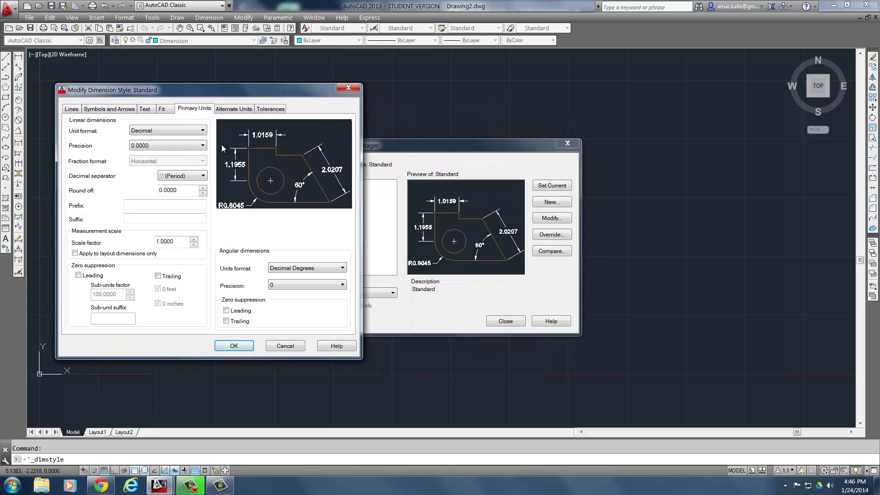
pyautogui.click(164, 145)
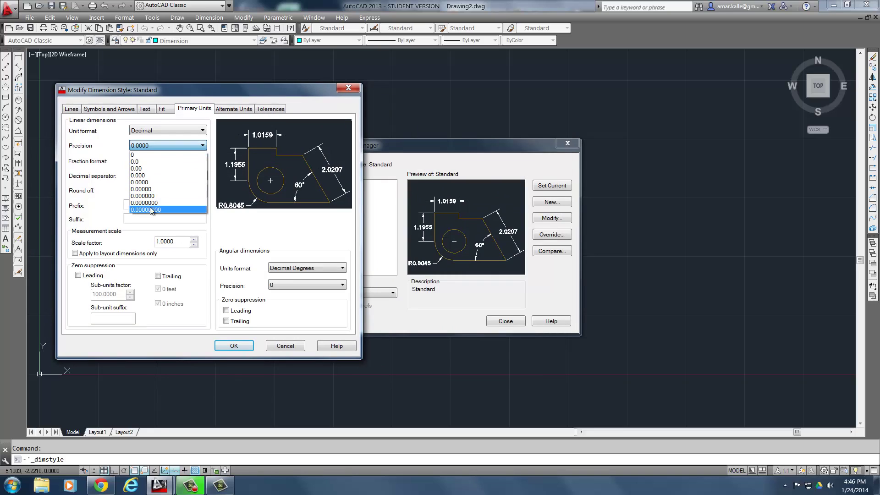
pyautogui.click(146, 169)
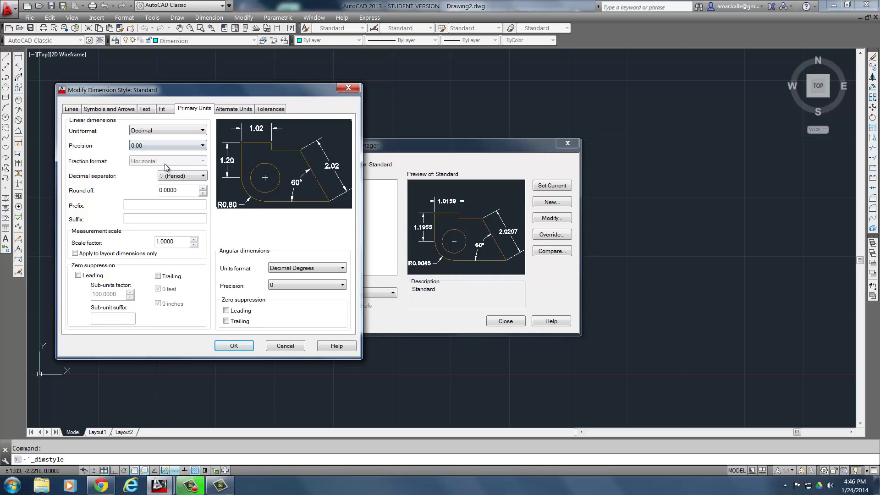
pyautogui.click(284, 285)
pyautogui.click(283, 300)
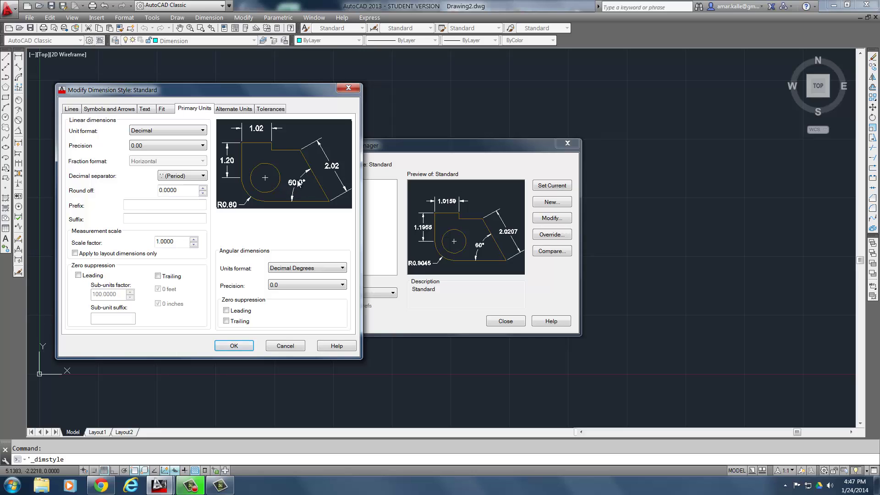
pyautogui.click(234, 346)
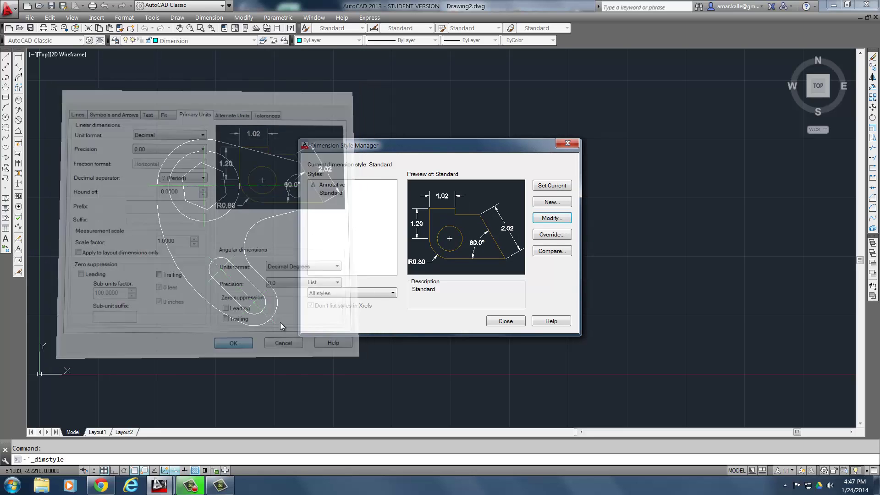
pyautogui.click(506, 322)
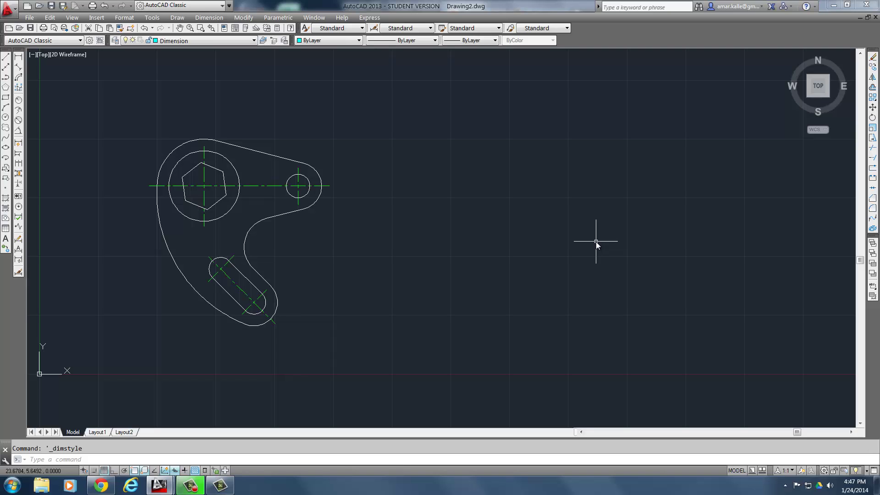
# - Zoom in and recentre the cam drawing, then bring up the textbook PDF in Chrome
pyautogui.moveTo(391, 293); pyautogui.dragTo(427, 270, button='middle')
pyautogui.scroll(2, 397, 255)
pyautogui.moveTo(304, 267)
pyautogui.mouseDown(button='middle')
pyautogui.moveTo(408, 314)
pyautogui.moveTo(461, 305)
pyautogui.mouseUp(button='middle')
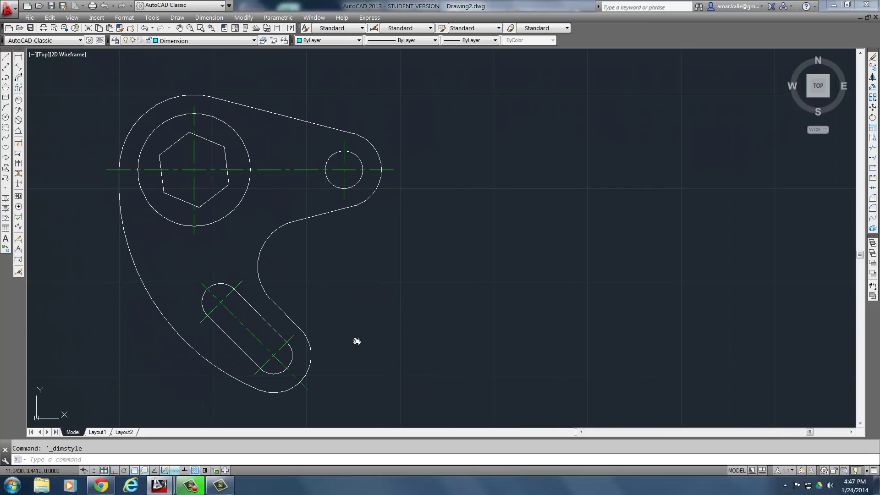
pyautogui.click(100, 485)
pyautogui.scroll(-2, 766, 322)
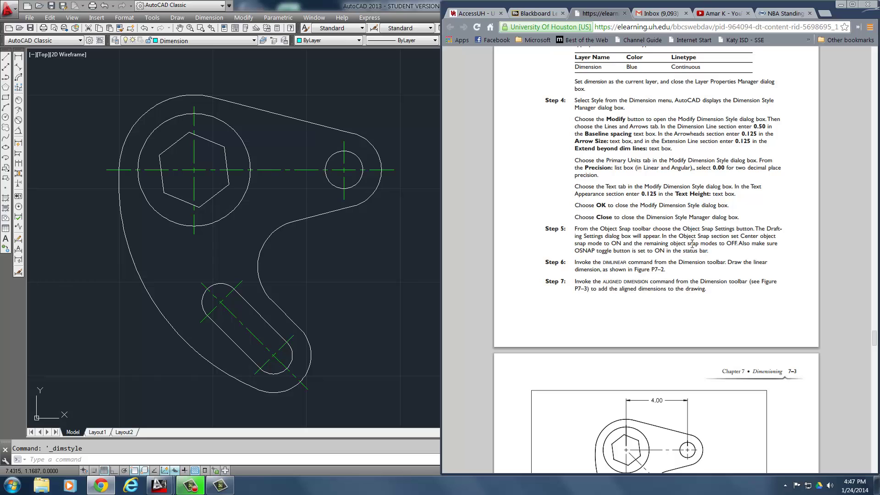
# - Scroll the textbook to Figure P7-2, alternating with AutoCAD, and end in AutoCAD
pyautogui.scroll(-1, 628, 270)
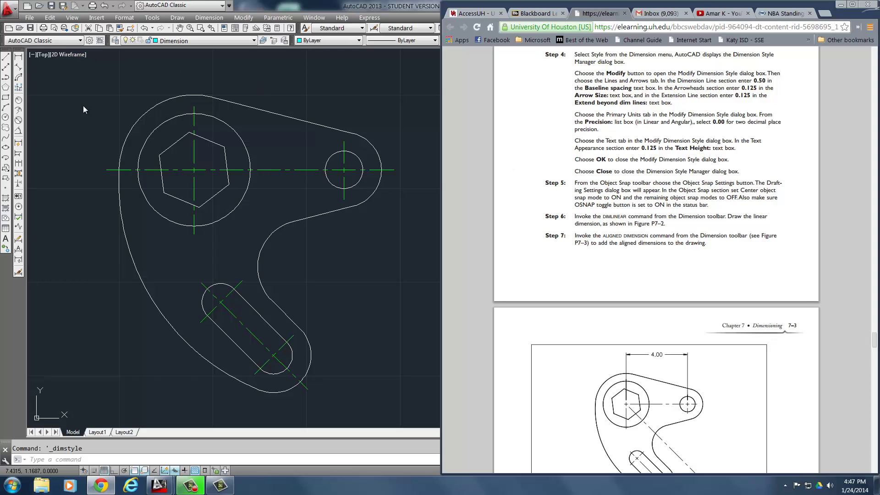
pyautogui.click(194, 57)
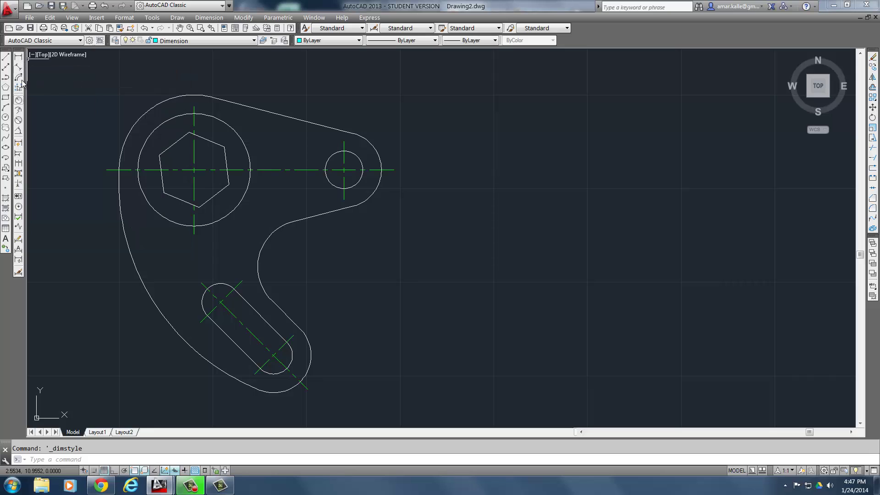
pyautogui.click(101, 485)
pyautogui.scroll(-3, 703, 356)
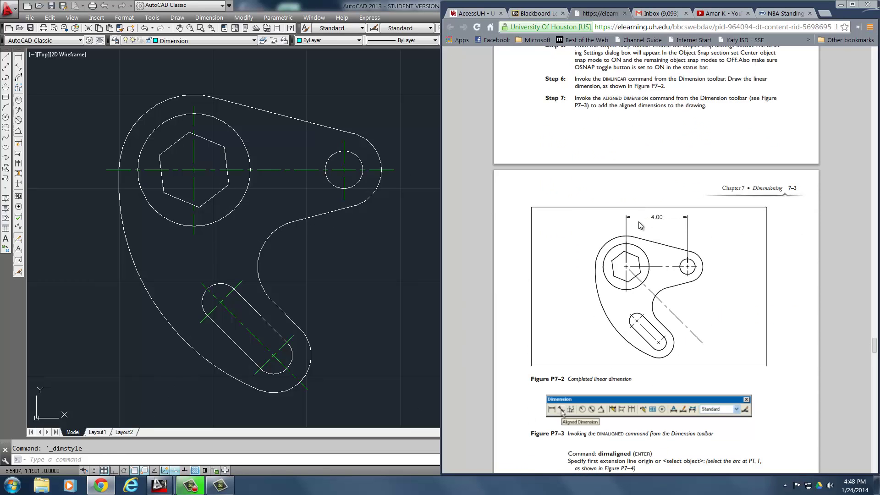
pyautogui.click(85, 81)
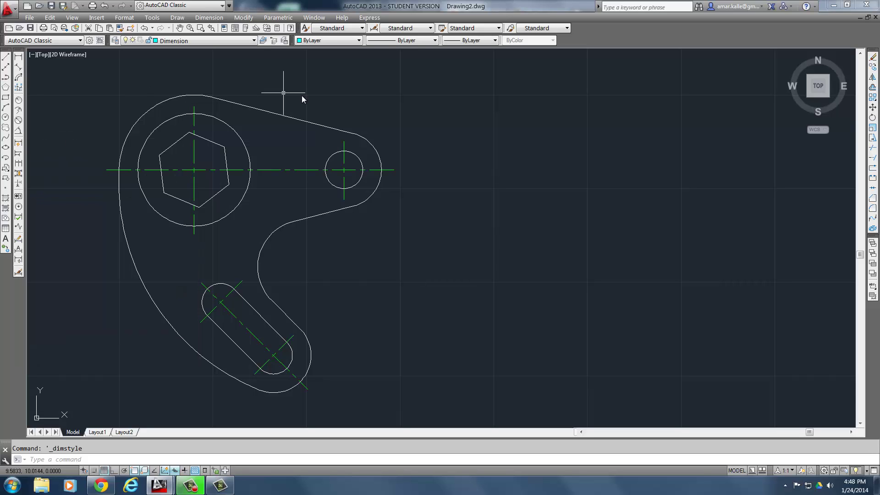
# - Place a 4.00 linear dimension above the part between the hexagon hole and small circle centrelines
pyautogui.moveTo(275, 73)
pyautogui.mouseDown(button='middle')
pyautogui.moveTo(281, 99)
pyautogui.moveTo(329, 136)
pyautogui.mouseUp(button='middle')
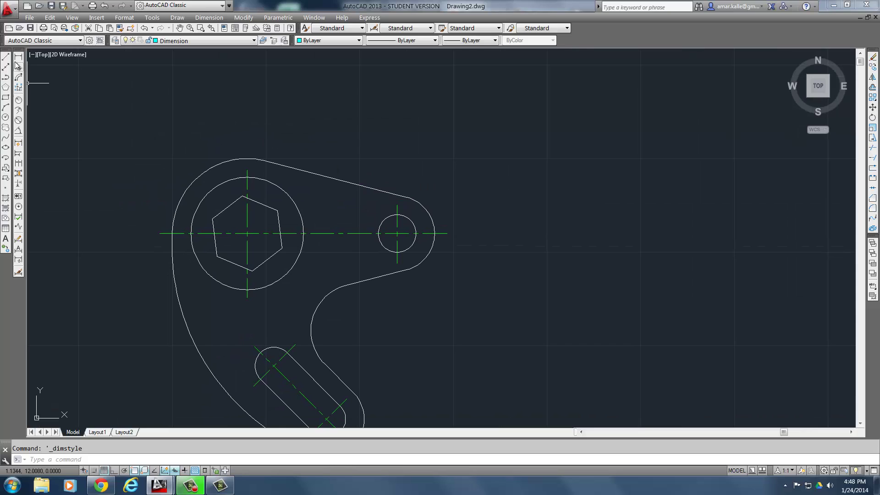
pyautogui.click(19, 56)
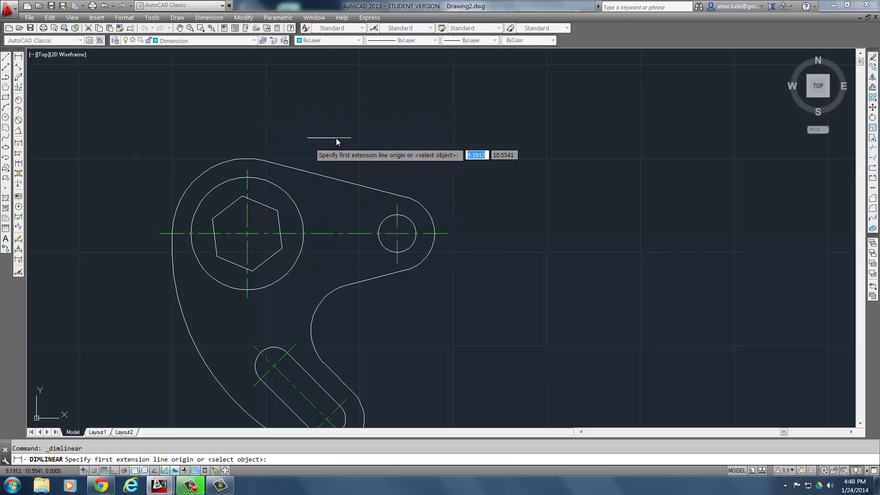
pyautogui.click(247, 170)
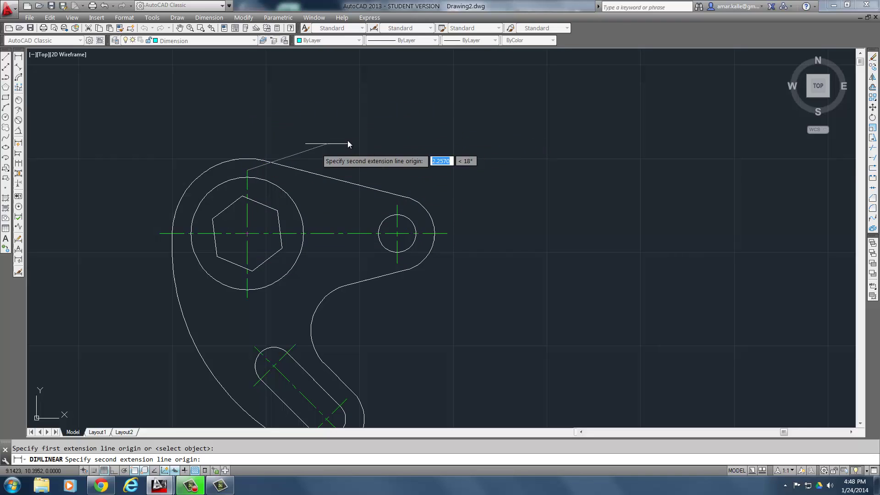
pyautogui.click(397, 205)
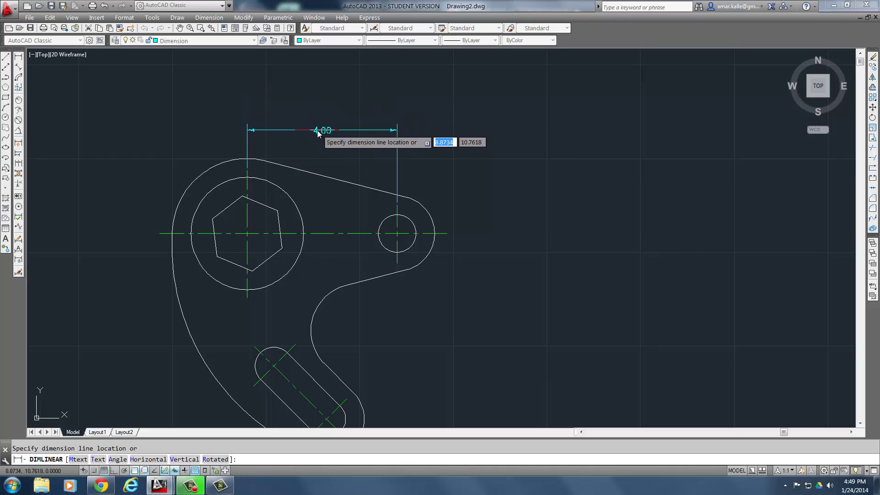
pyautogui.click(318, 130)
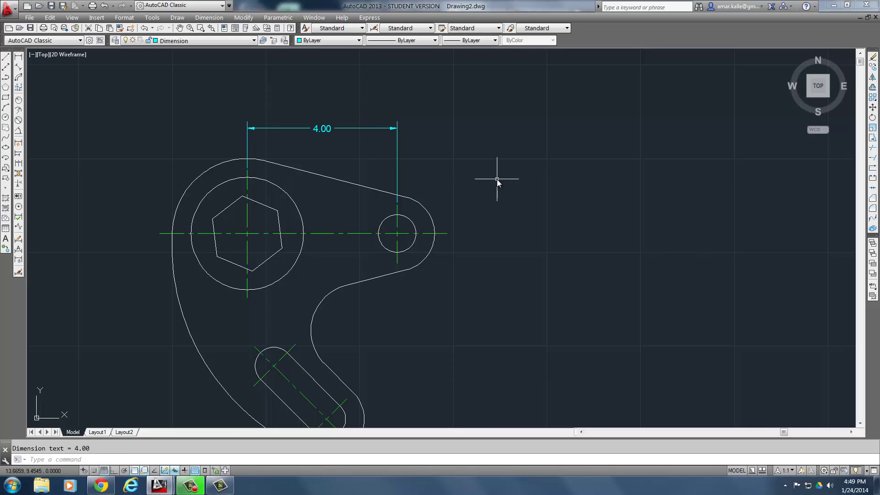
pyautogui.scroll(-2, 501, 189)
pyautogui.moveTo(510, 197)
pyautogui.mouseDown(button='middle')
pyautogui.moveTo(477, 198)
pyautogui.moveTo(512, 191)
pyautogui.mouseUp(button='middle')
pyautogui.scroll(2, 478, 199)
# - Read the textbook's aligned-dimension steps at Figures P7-4 and P7-5, then return to AutoCAD
pyautogui.click(101, 485)
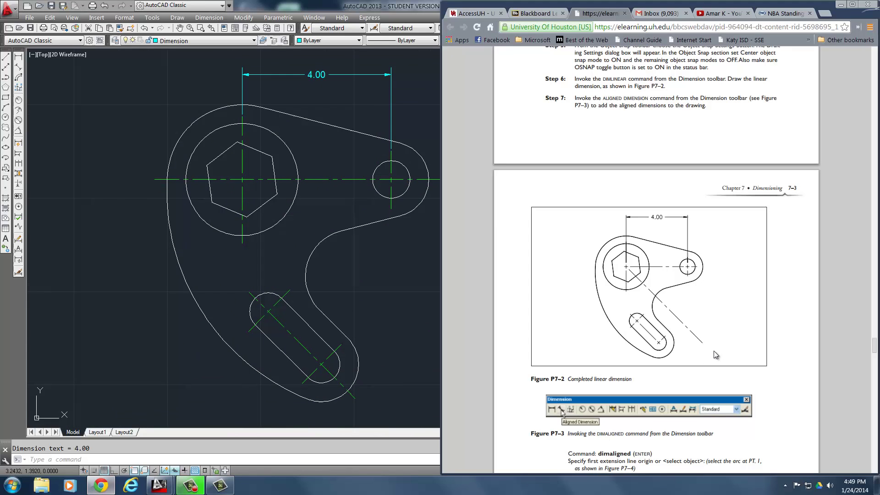
pyautogui.scroll(-3, 679, 308)
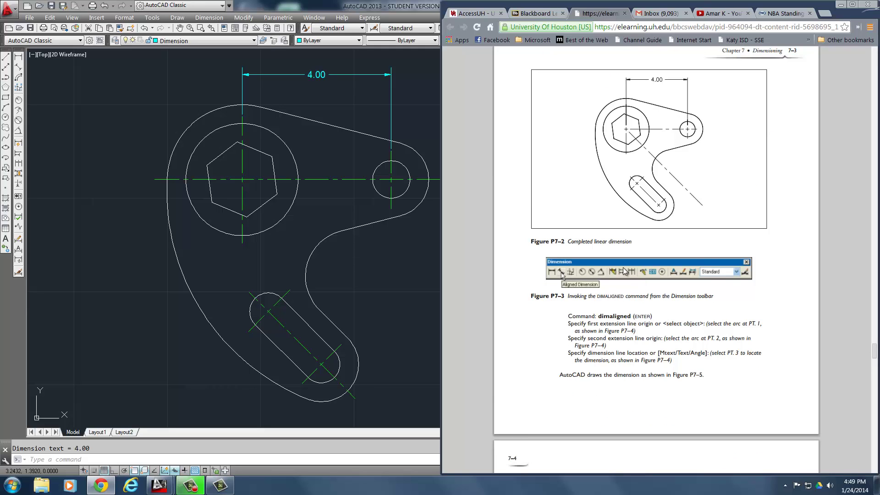
pyautogui.scroll(-4, 624, 270)
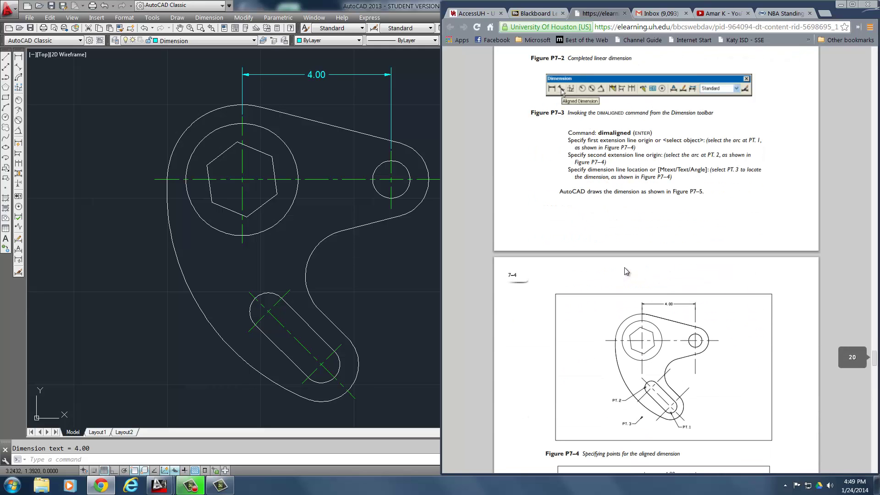
pyautogui.scroll(-4, 624, 271)
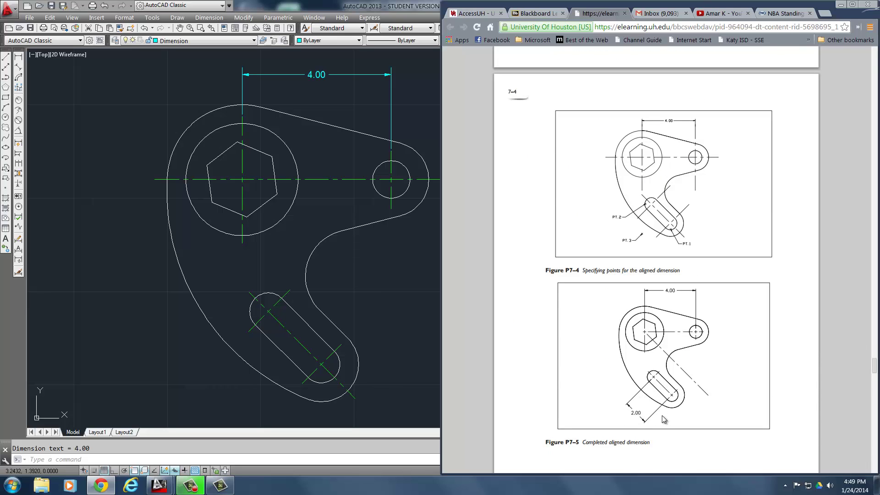
pyautogui.click(334, 271)
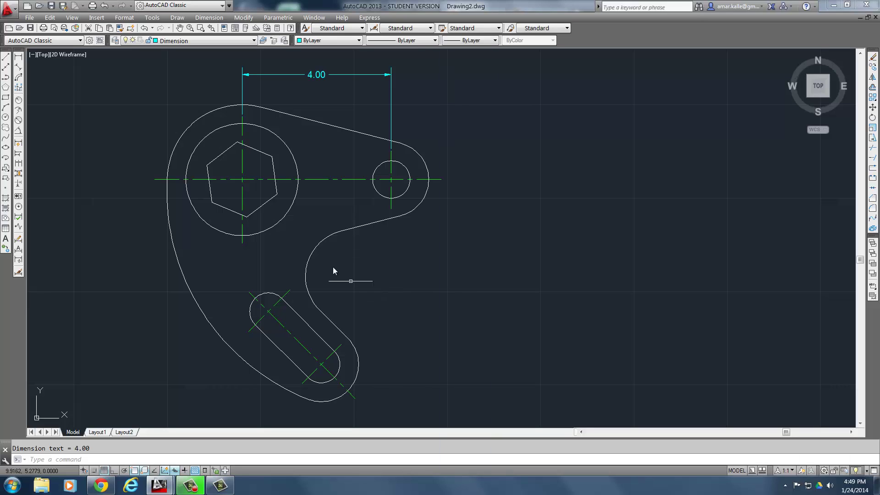
# - Add a 2.00 aligned dimension from the slot's lower end to its upper end, placed below-left
pyautogui.click(18, 67)
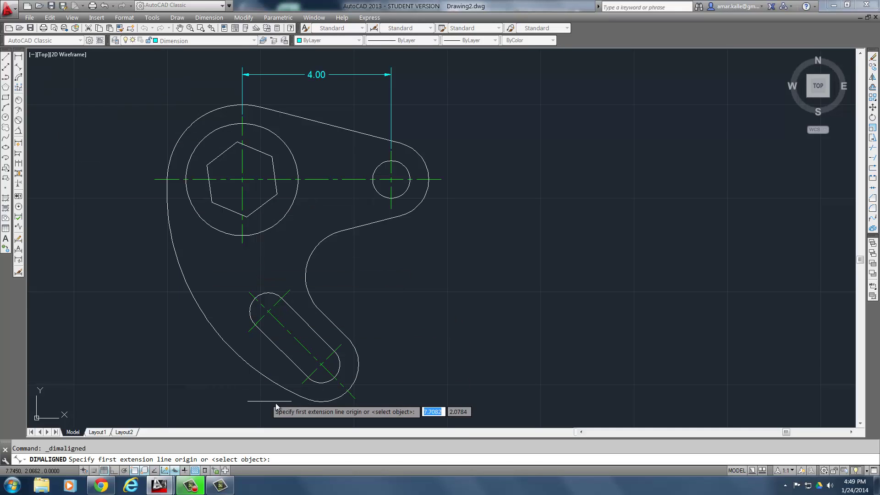
pyautogui.moveTo(276, 406)
pyautogui.mouseDown(button='middle')
pyautogui.moveTo(310, 340)
pyautogui.moveTo(324, 341)
pyautogui.mouseUp(button='middle')
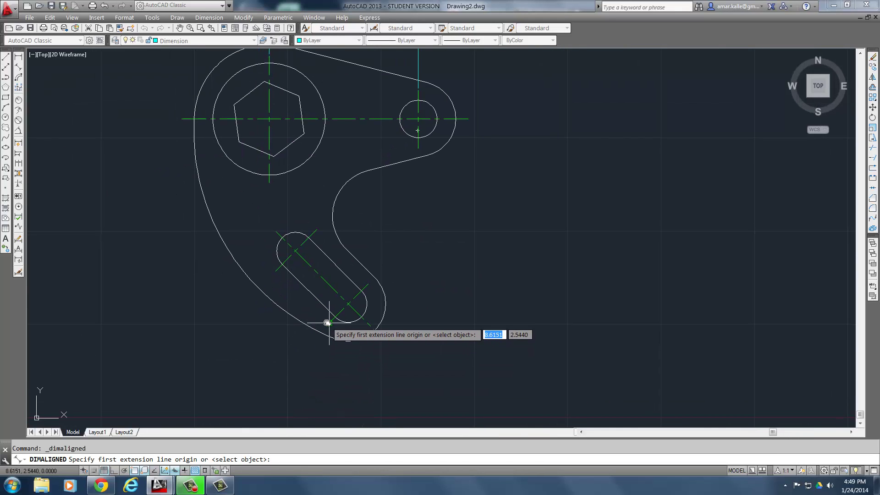
pyautogui.click(327, 323)
pyautogui.click(275, 271)
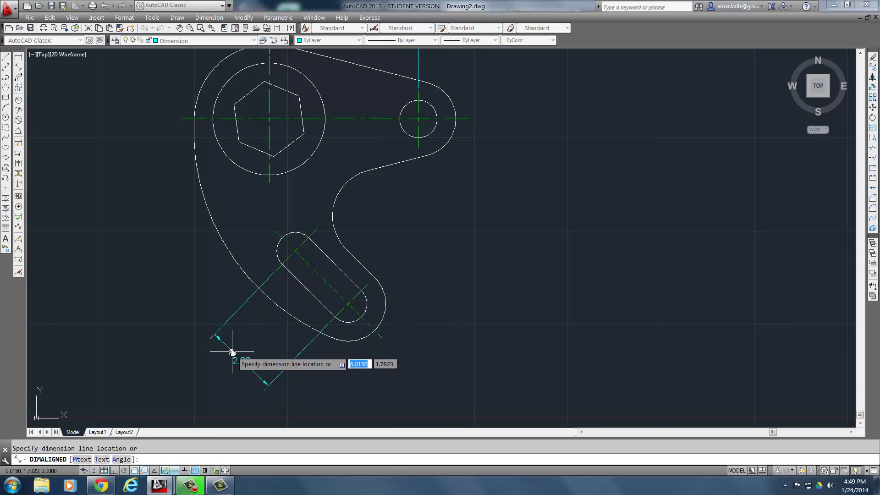
pyautogui.click(255, 340)
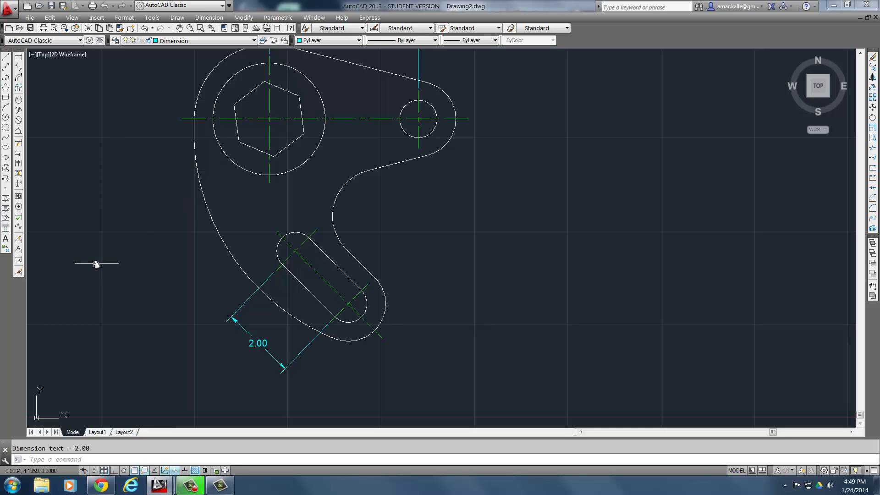
# - Chain a 2.94 continued dimension from the 2.00 one to the hexagon centre, undoing one wrong pick
pyautogui.click(18, 166)
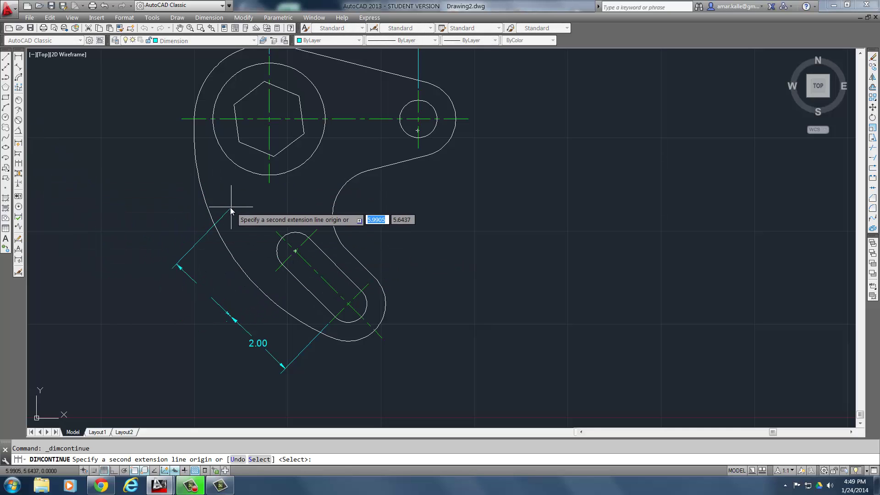
pyautogui.click(270, 120)
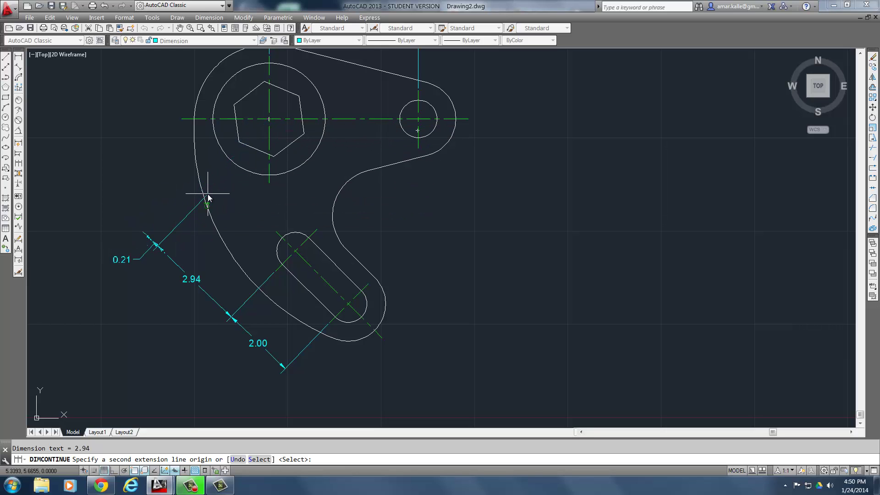
pyautogui.write('u')
pyautogui.press('Return')
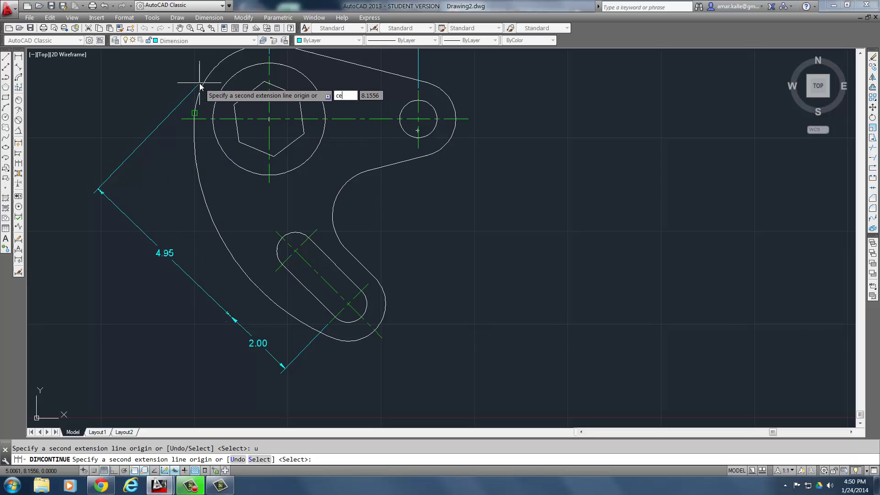
pyautogui.click(204, 193)
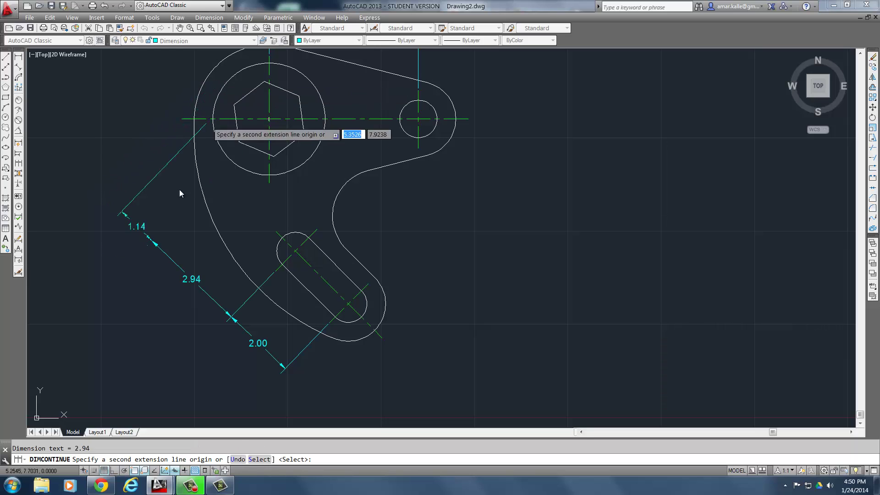
pyautogui.press('Escape')
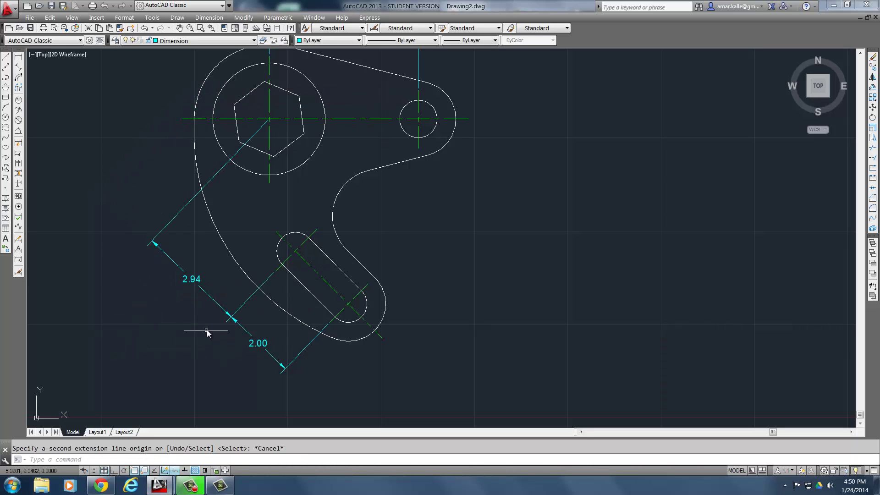
# - Erase the 2.94 and the old 2.00 dimensions
pyautogui.write('e')
pyautogui.press('Return')
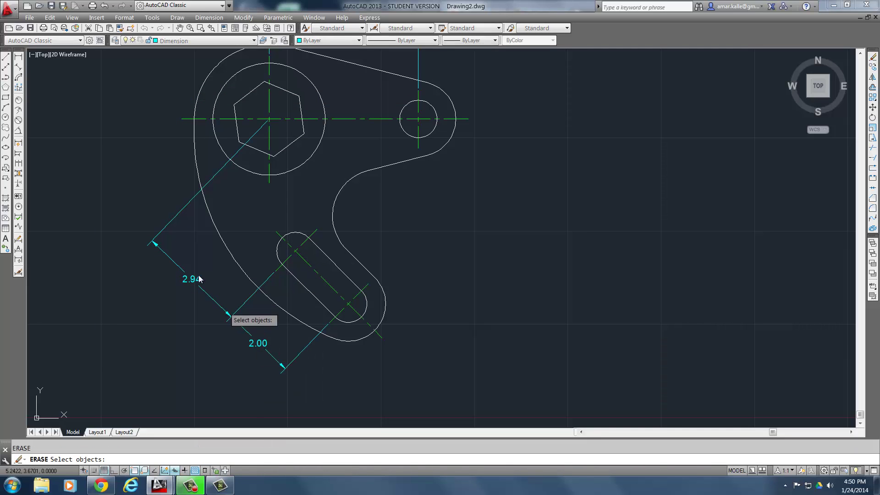
pyautogui.click(191, 278)
pyautogui.press('Return')
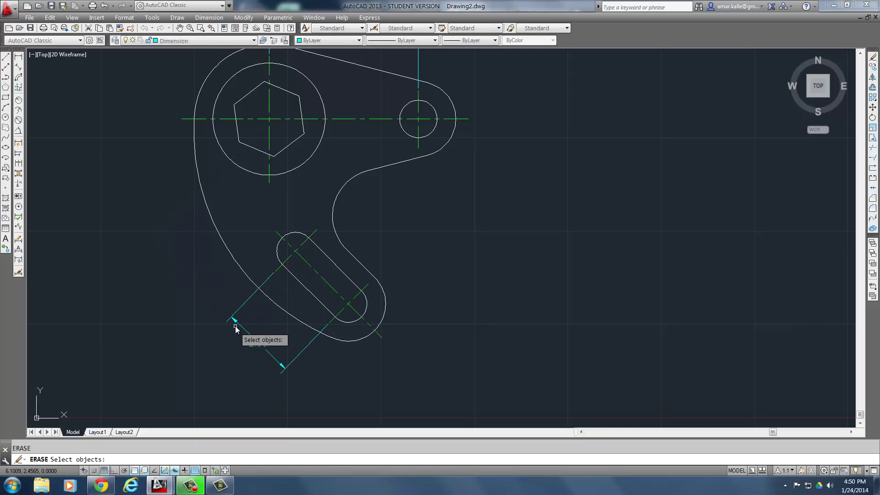
pyautogui.click(237, 323)
pyautogui.press('Return')
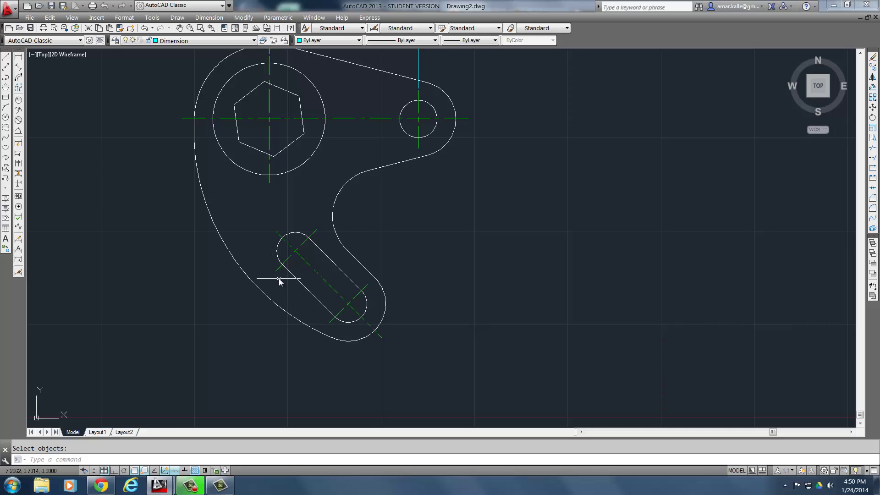
# - Add a new 2.00 aligned dimension from the slot's lower end, perpendicular to the slot, below-left
pyautogui.click(19, 69)
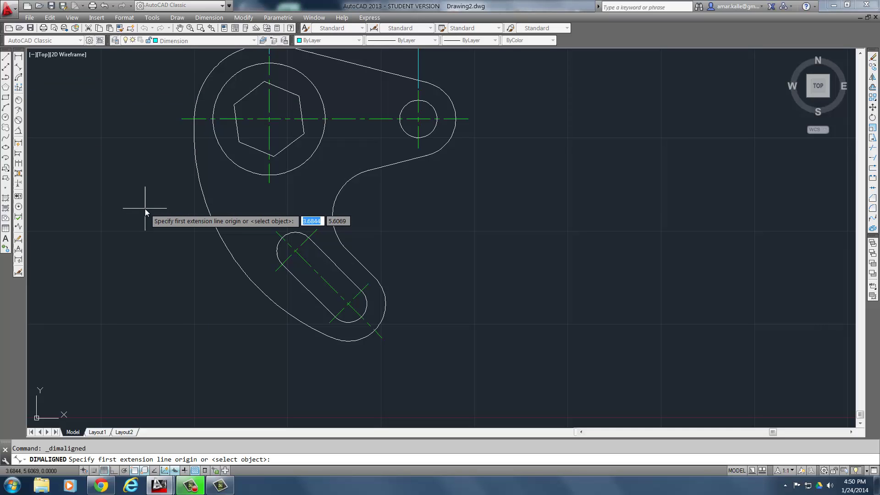
pyautogui.click(327, 322)
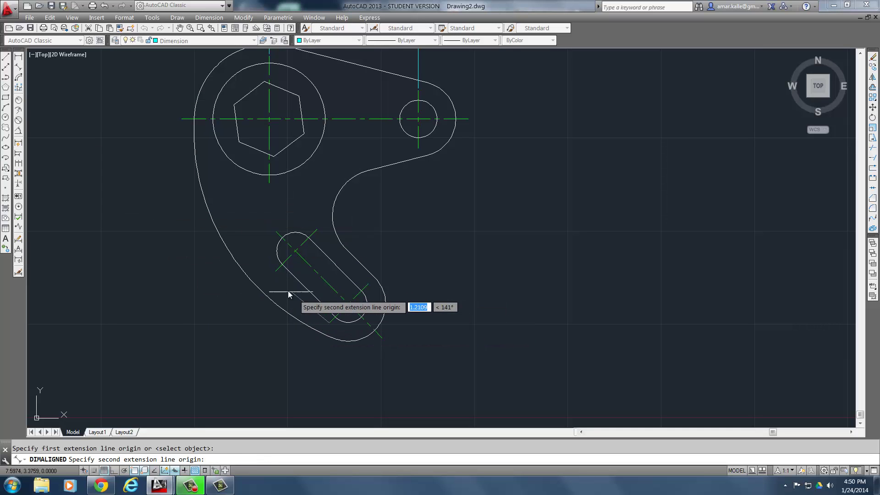
pyautogui.write('pe')
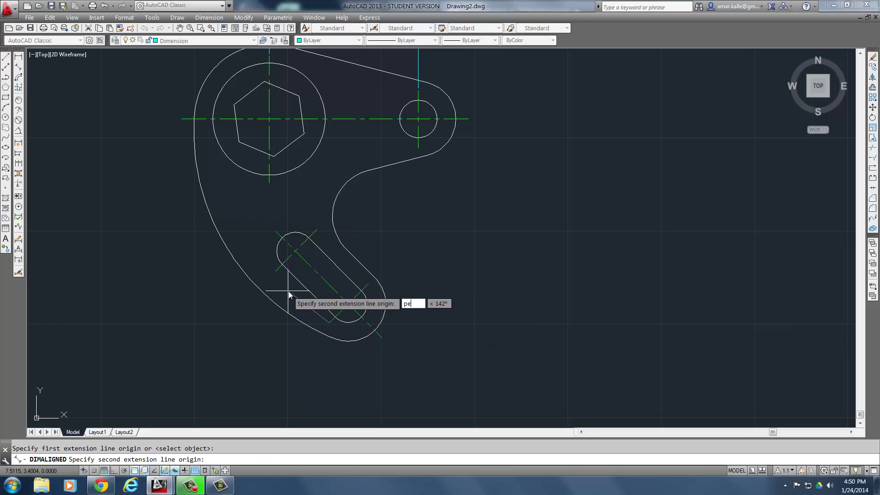
pyautogui.write('r')
pyautogui.press('Return')
pyautogui.click(280, 273)
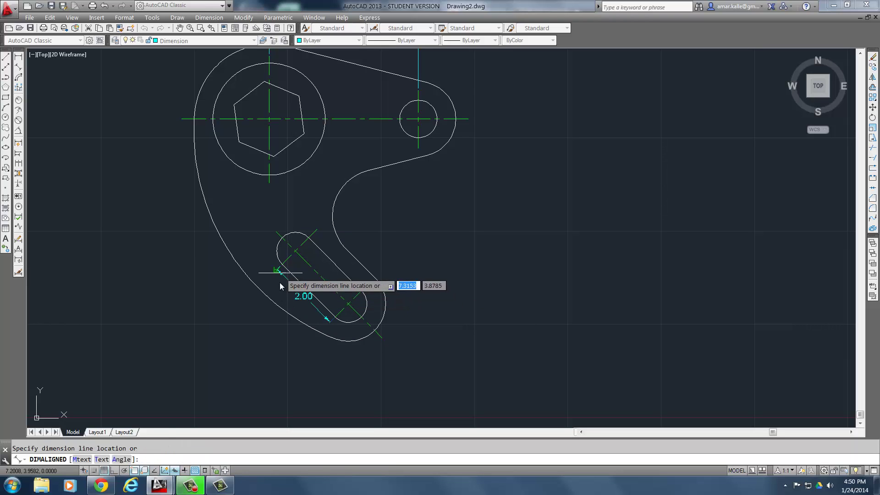
pyautogui.click(254, 348)
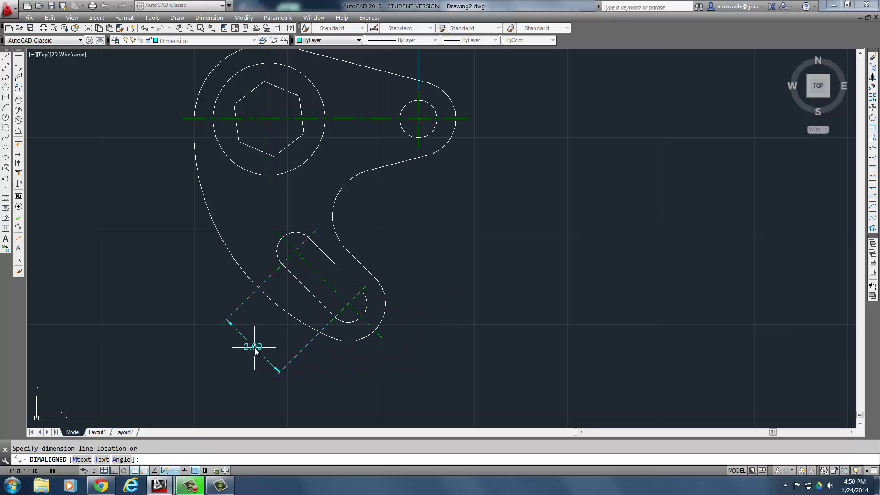
# - Continue from the 2.00 dimension with a 3.00 dimension to the hexagon circle's centre
pyautogui.click(19, 164)
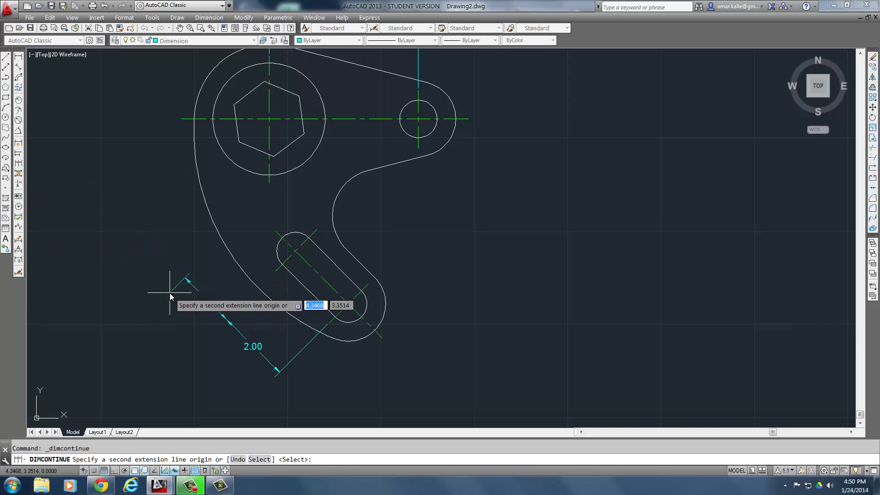
pyautogui.write('cen')
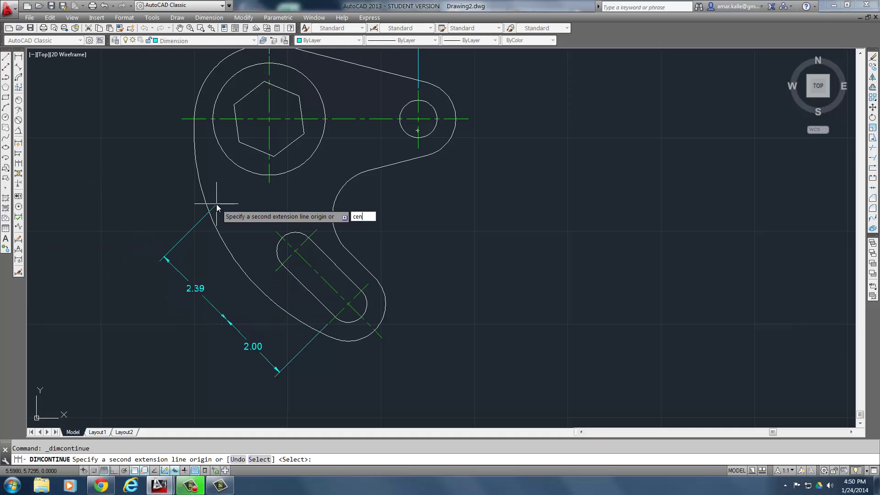
pyautogui.press('Return')
pyautogui.click(228, 156)
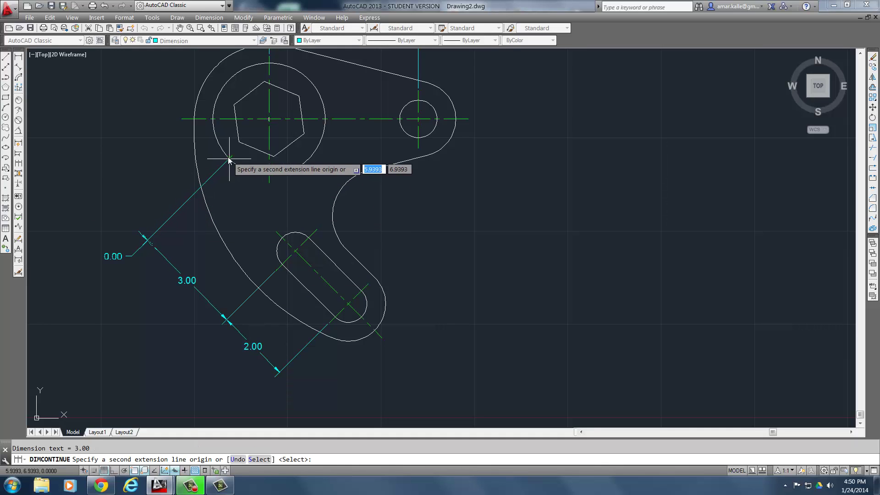
pyautogui.press('Return')
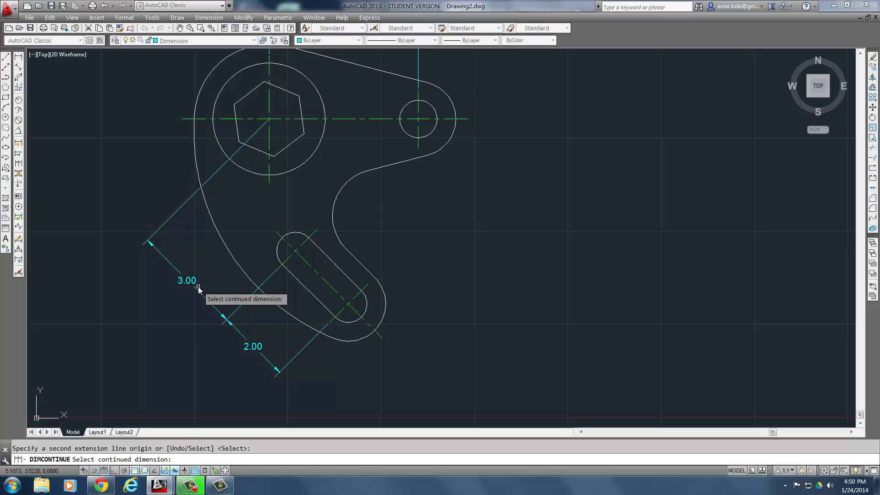
pyautogui.press('Escape')
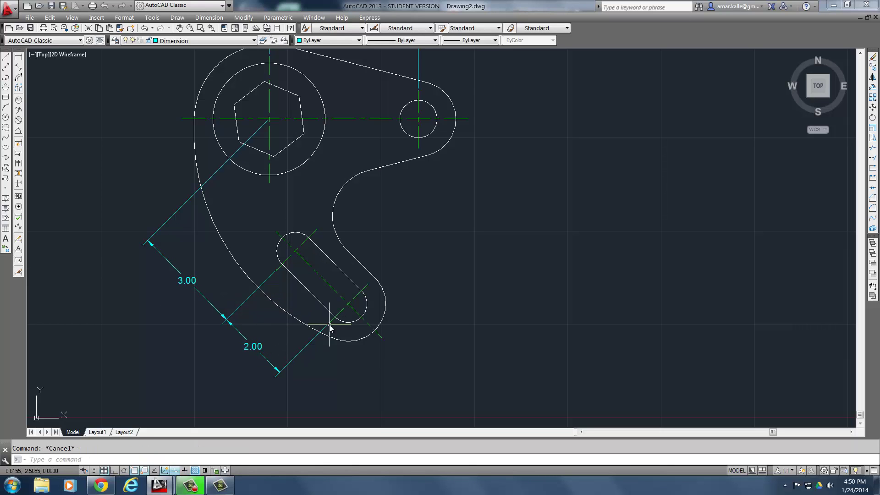
# - Zoom the drawing view, then bring up the textbook PDF beside it
pyautogui.scroll(3, 275, 272)
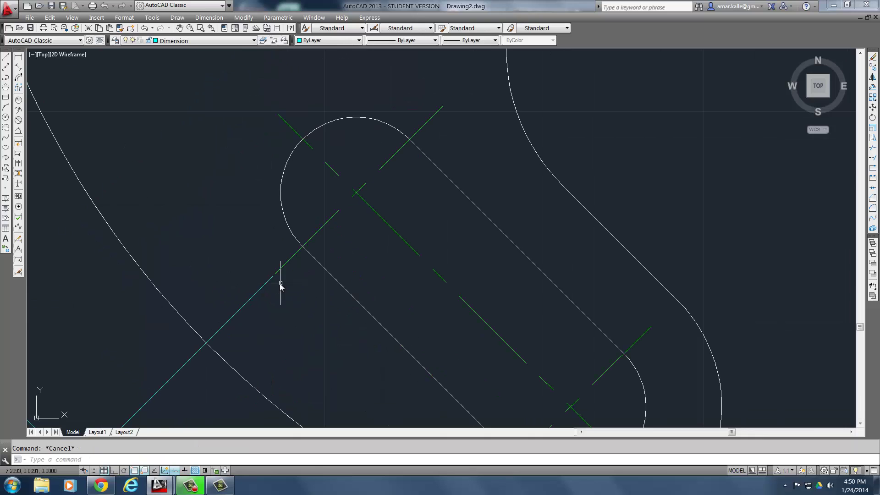
pyautogui.scroll(-3, 273, 287)
pyautogui.scroll(3, 234, 185)
pyautogui.scroll(-4, 287, 287)
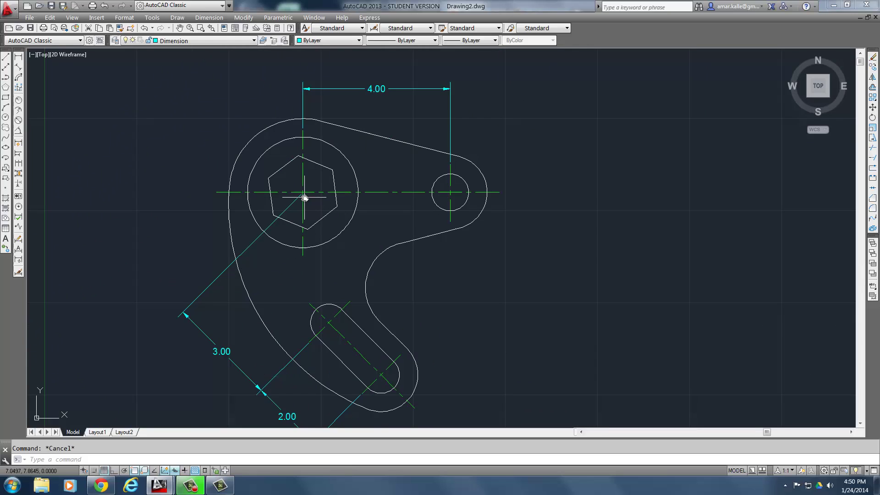
pyautogui.scroll(-1, 304, 199)
pyautogui.scroll(2, 294, 318)
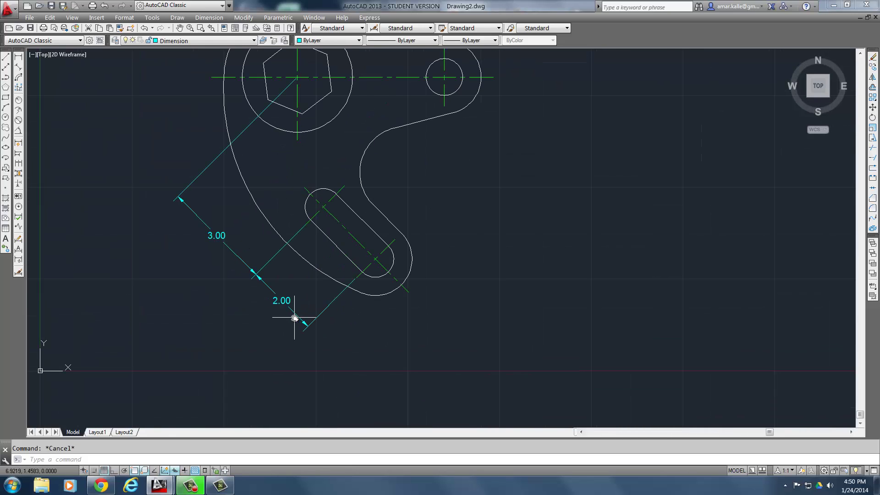
pyautogui.click(100, 485)
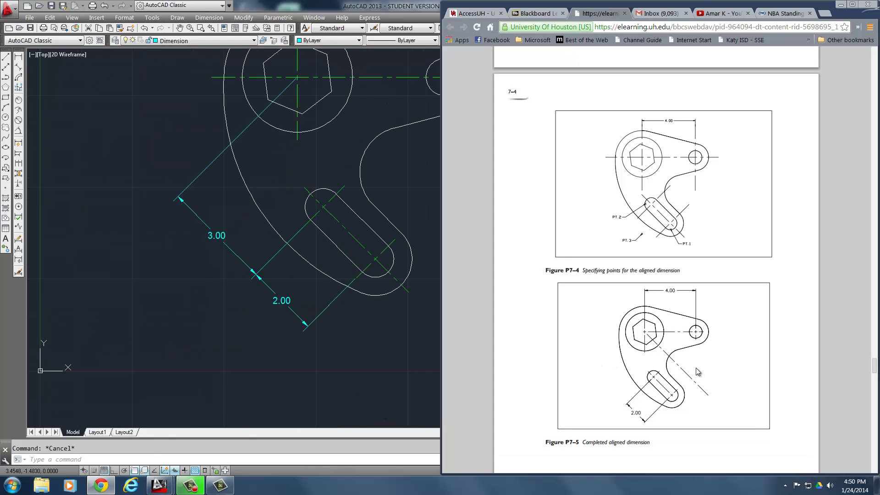
# - Scroll the textbook down to Figure P7-7, then back up to Figure P7-6 and Step 8
pyautogui.scroll(-10, 696, 372)
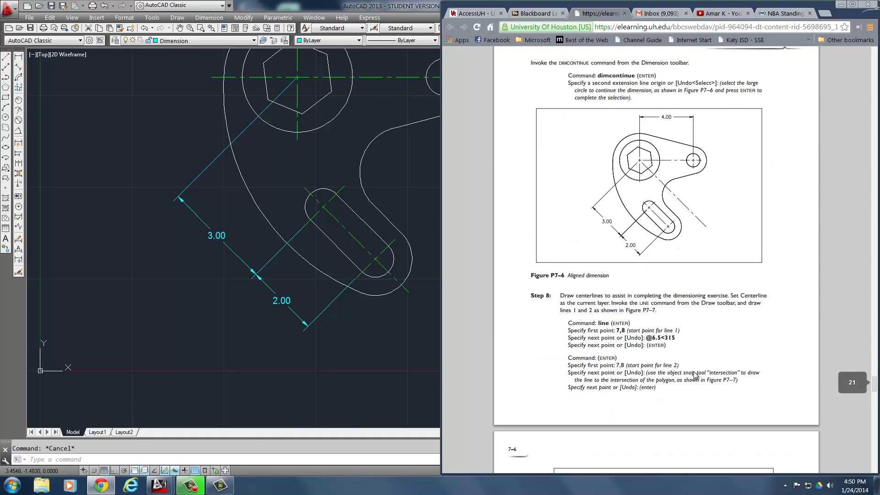
pyautogui.scroll(-5, 536, 293)
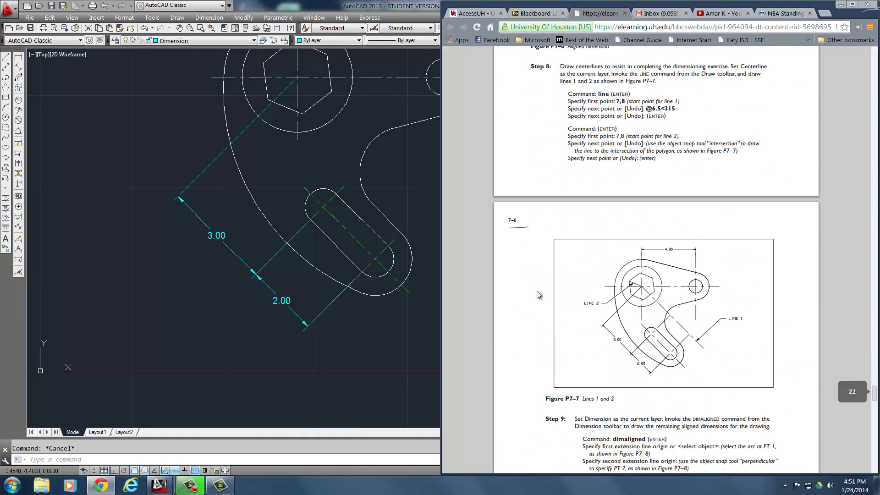
pyautogui.scroll(-2, 692, 301)
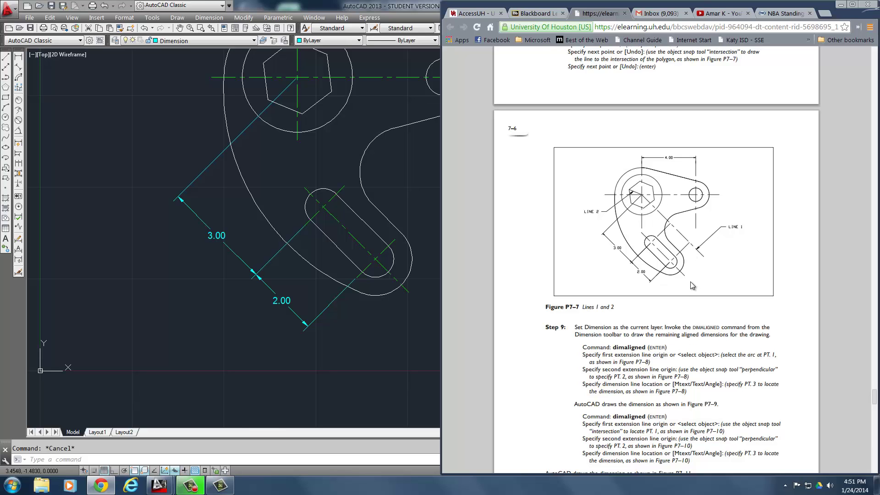
pyautogui.scroll(5, 690, 302)
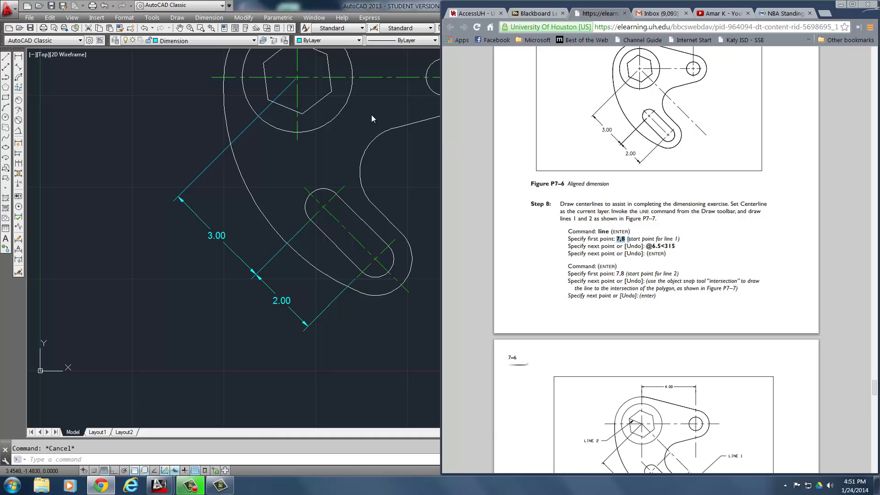
# - Pan to show the whole part and start a line at the hexagon circle's centre
pyautogui.click(297, 80)
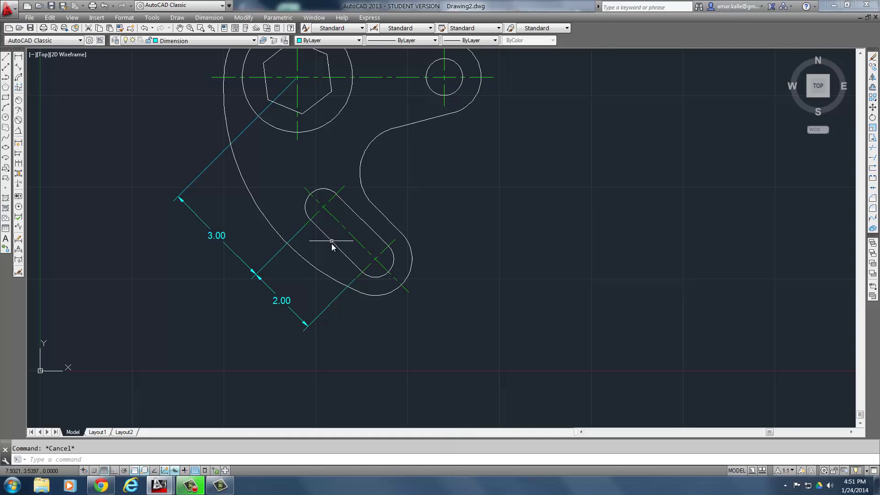
pyautogui.moveTo(311, 70); pyautogui.dragTo(294, 173, button='middle')
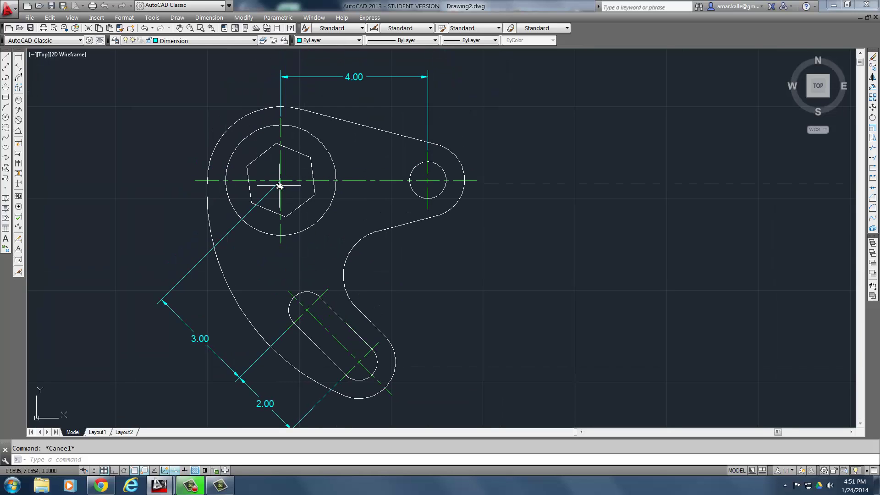
pyautogui.write('l')
pyautogui.press('Return')
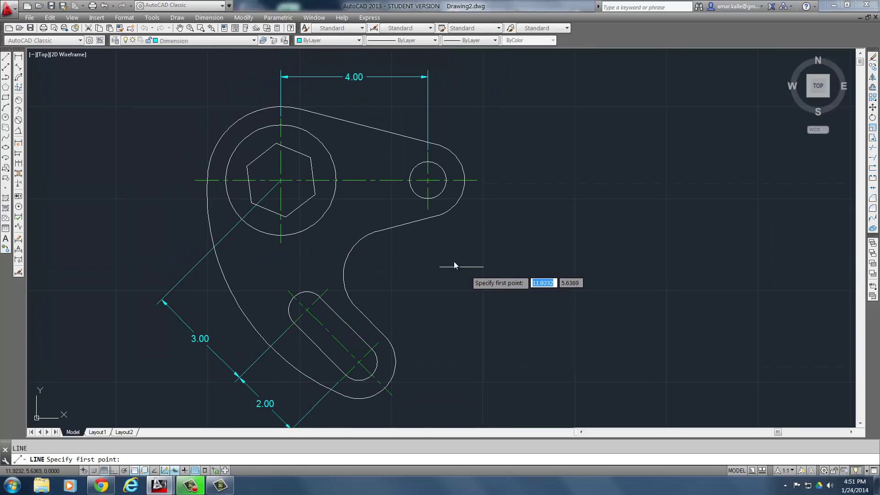
pyautogui.write('cen')
pyautogui.press('Return')
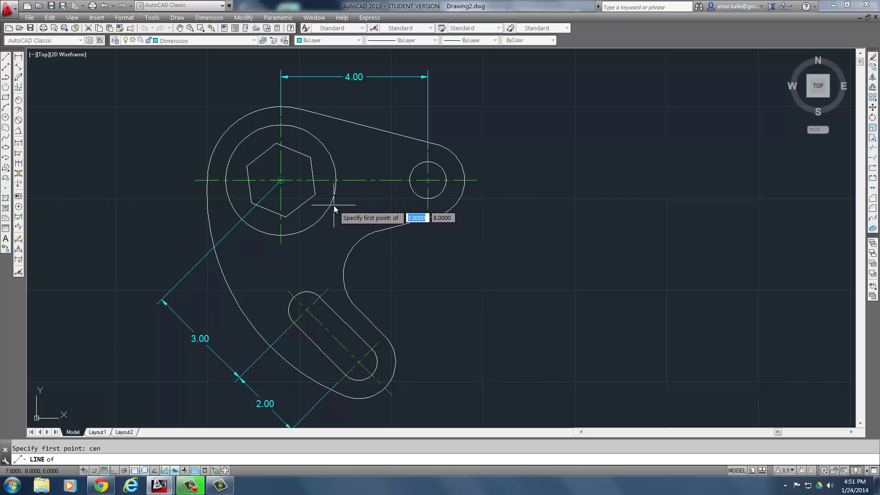
pyautogui.click(337, 205)
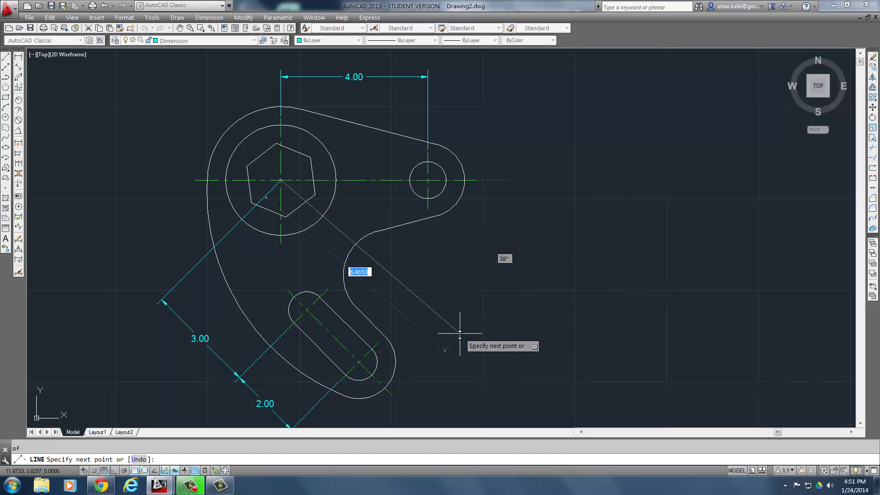
# - Finish centre line 1 at 6.5 units long and 315°, checking the textbook
pyautogui.write('@')
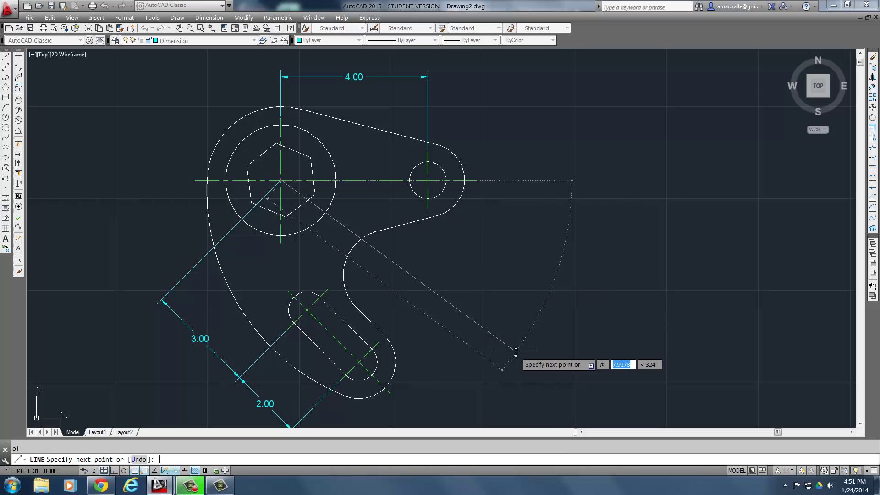
pyautogui.write('6.5')
pyautogui.press('Tab')
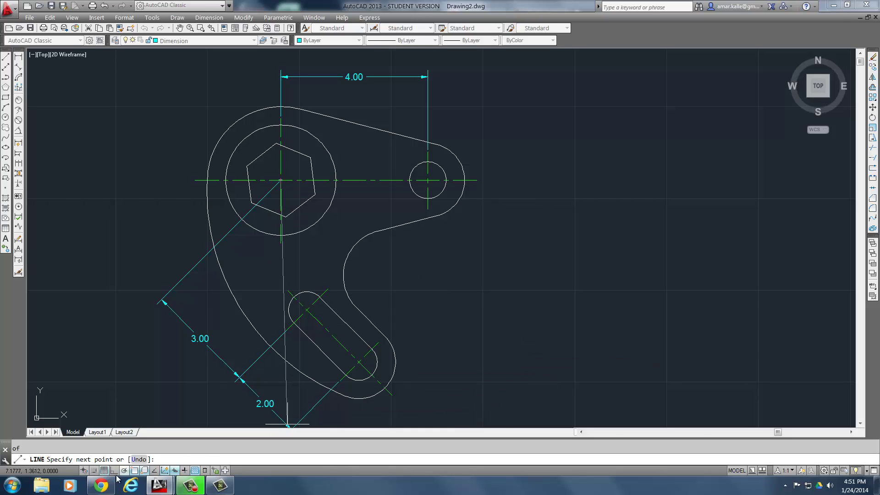
pyautogui.click(101, 485)
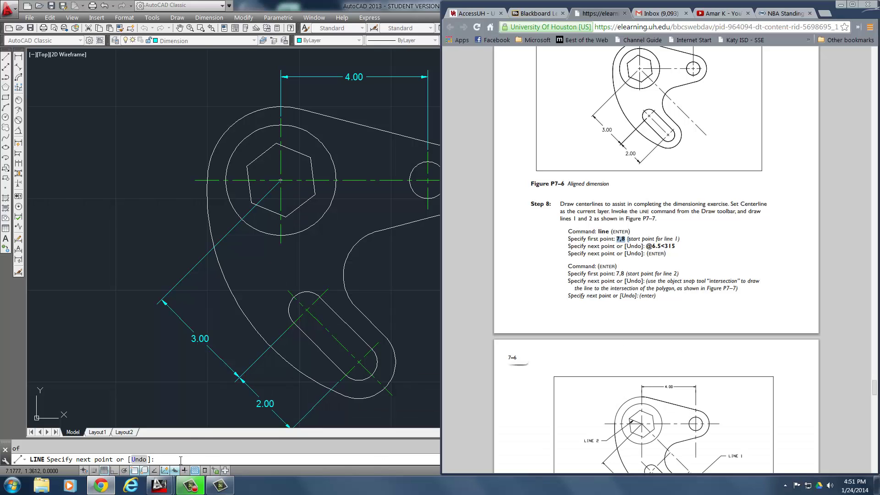
pyautogui.click(159, 485)
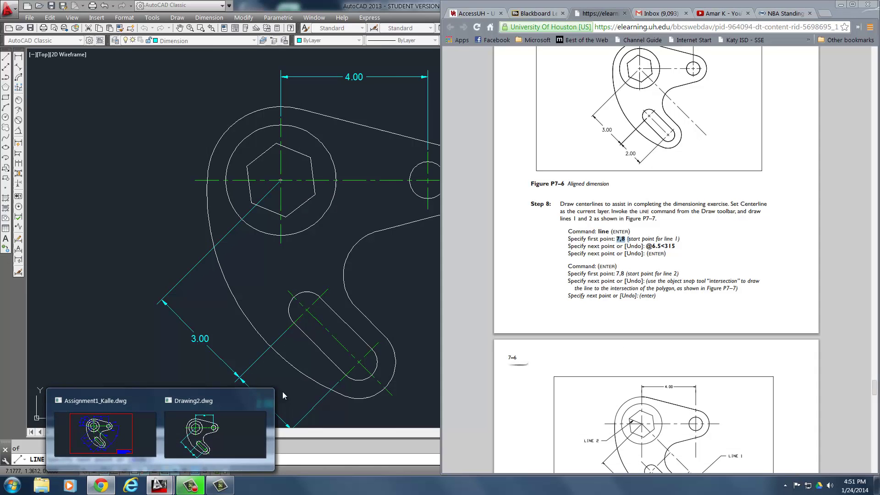
pyautogui.click(230, 429)
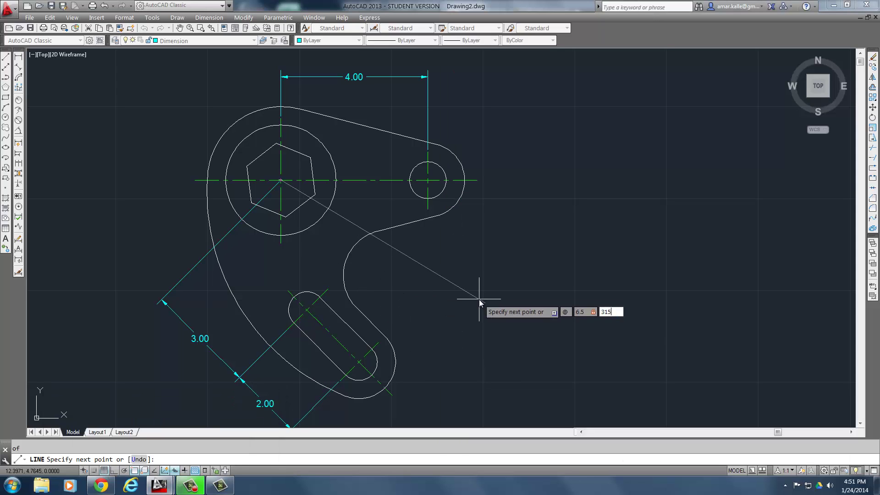
pyautogui.press('Return')
pyautogui.press('Return')
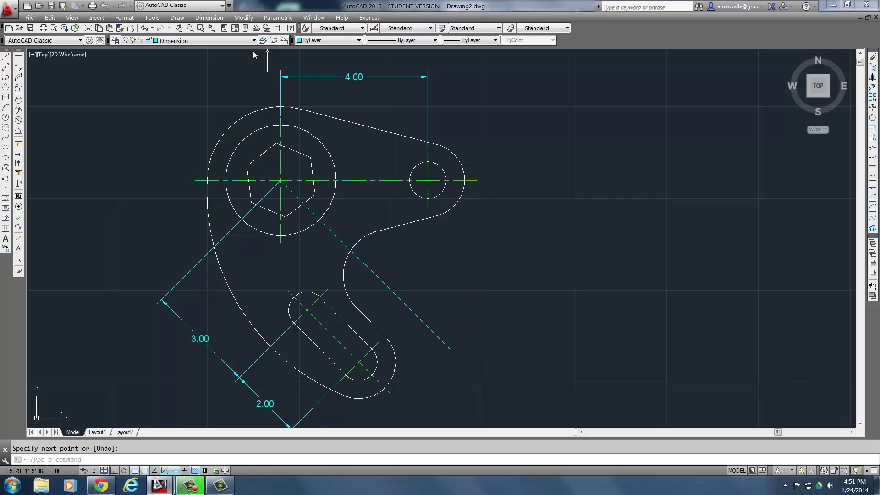
# - Match the diagonal line's properties to the existing green dashed centerline
pyautogui.click(121, 30)
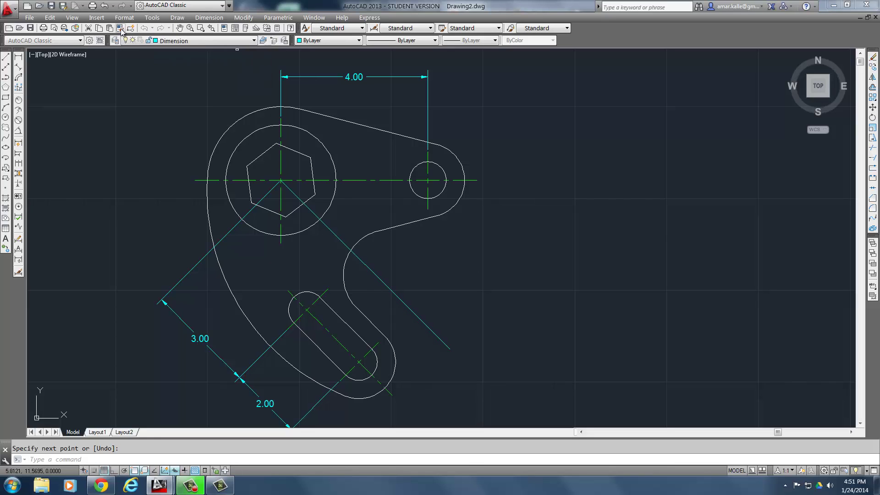
pyautogui.click(361, 181)
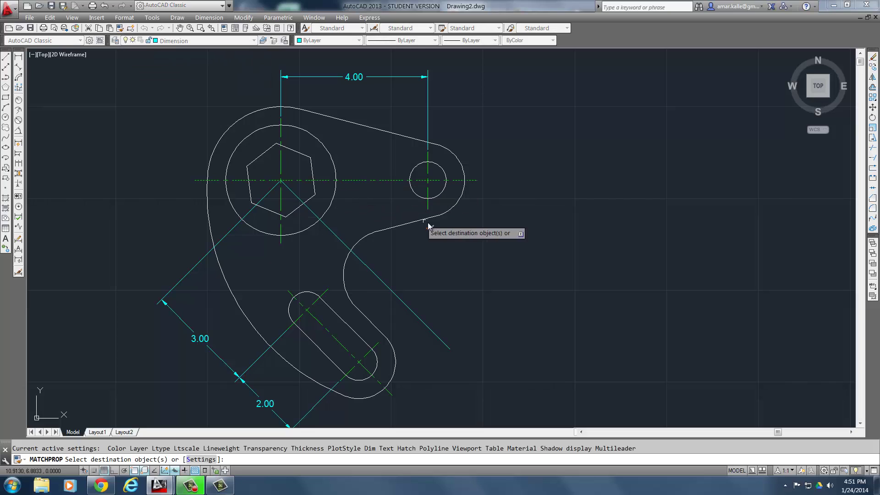
pyautogui.click(403, 302)
pyautogui.press('Escape')
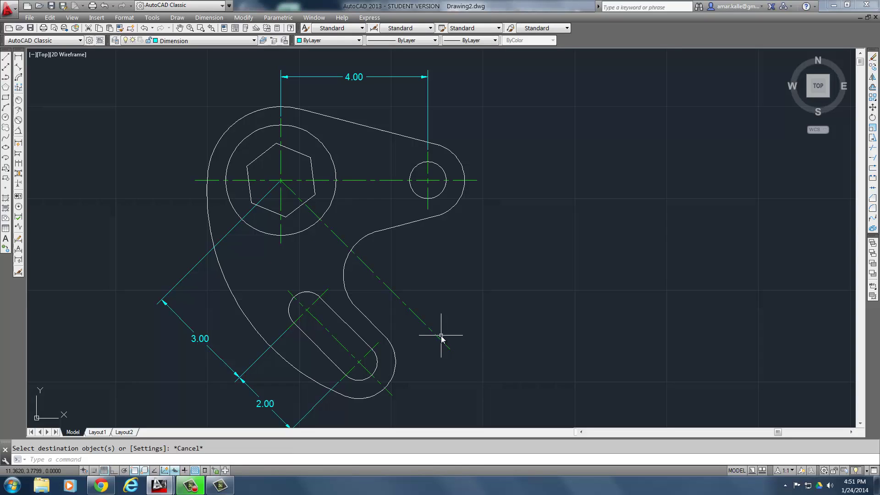
# - Break off the diagonal centerline's lower-right part, then undo the break
pyautogui.write('br')
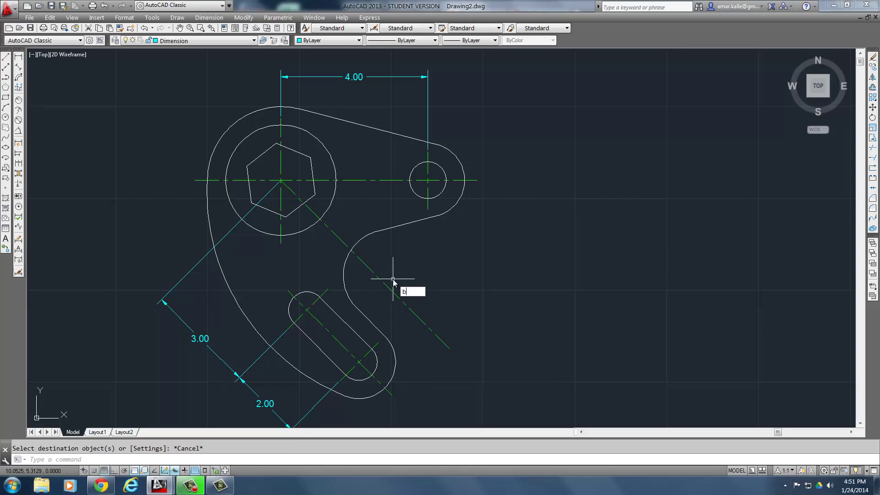
pyautogui.press('Return')
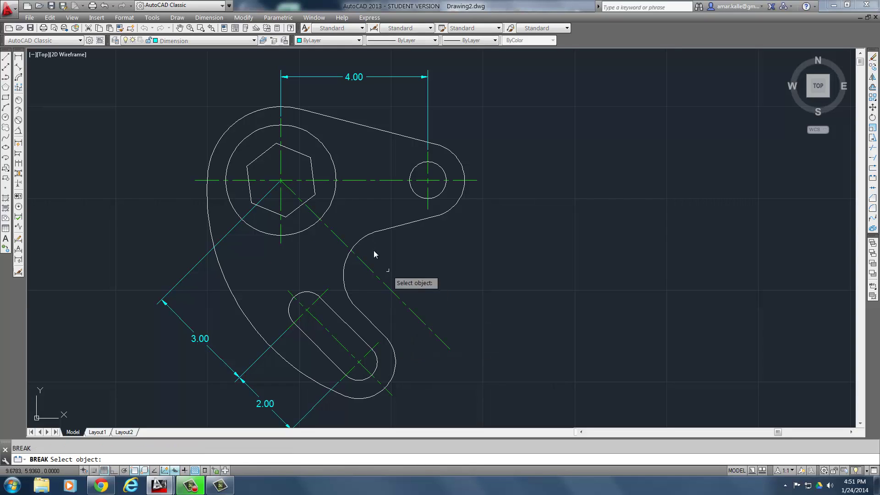
pyautogui.click(326, 228)
pyautogui.click(521, 370)
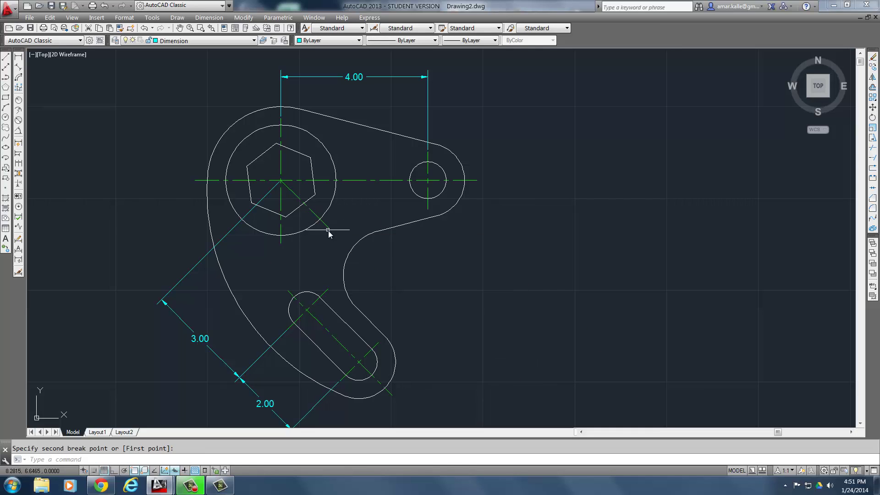
pyautogui.scroll(-2, 362, 251)
pyautogui.scroll(2, 370, 249)
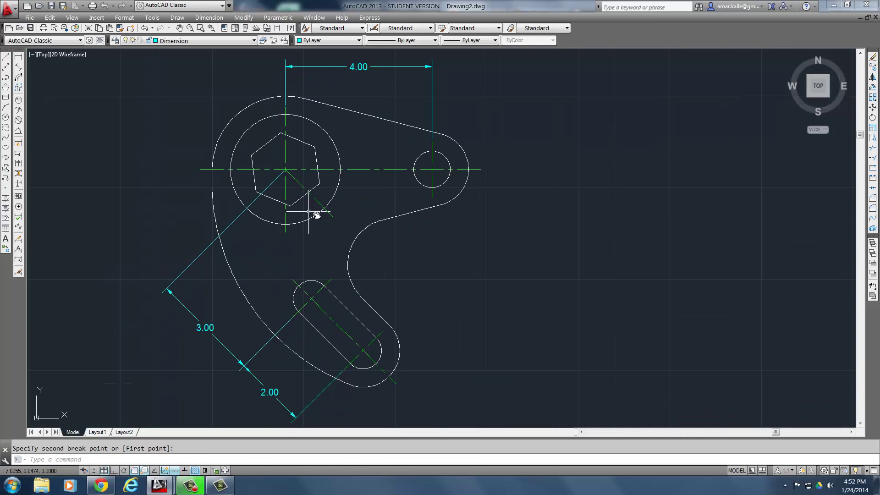
pyautogui.scroll(-2, 462, 259)
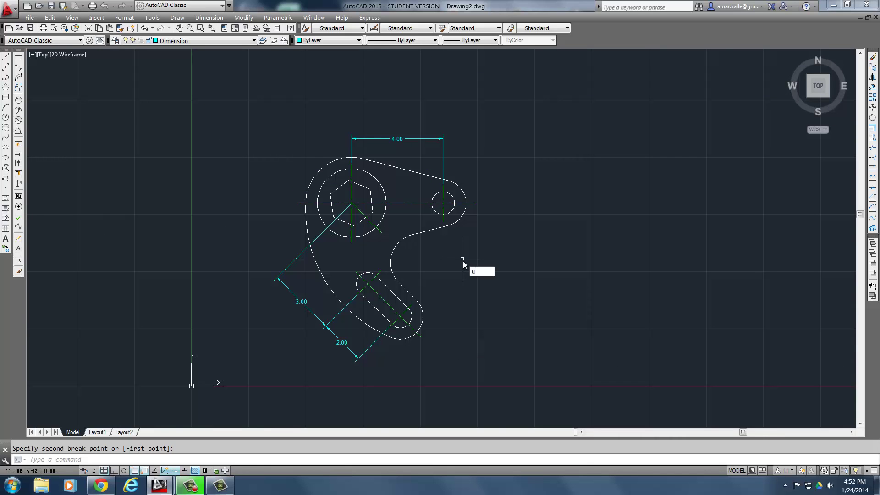
pyautogui.scroll(3, 462, 259)
pyautogui.hotkey('ctrl', 'z')
pyautogui.scroll(-4, 463, 262)
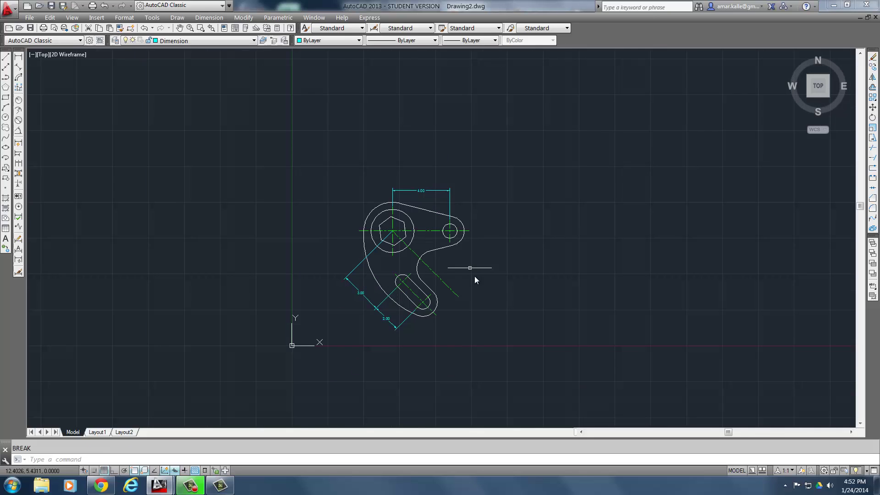
pyautogui.scroll(2, 414, 252)
# - Scroll the textbook PDF to Step 9's aligned-dimension instructions and Figure P7-8
pyautogui.click(101, 485)
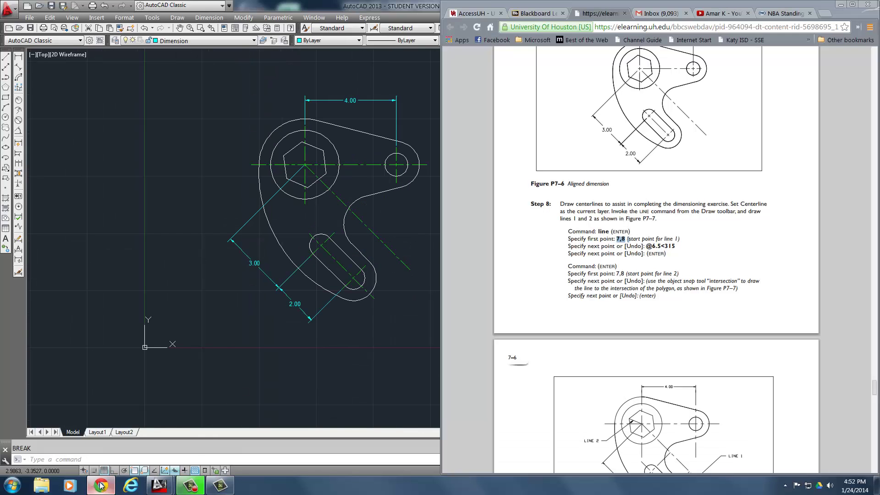
pyautogui.scroll(-1, 784, 317)
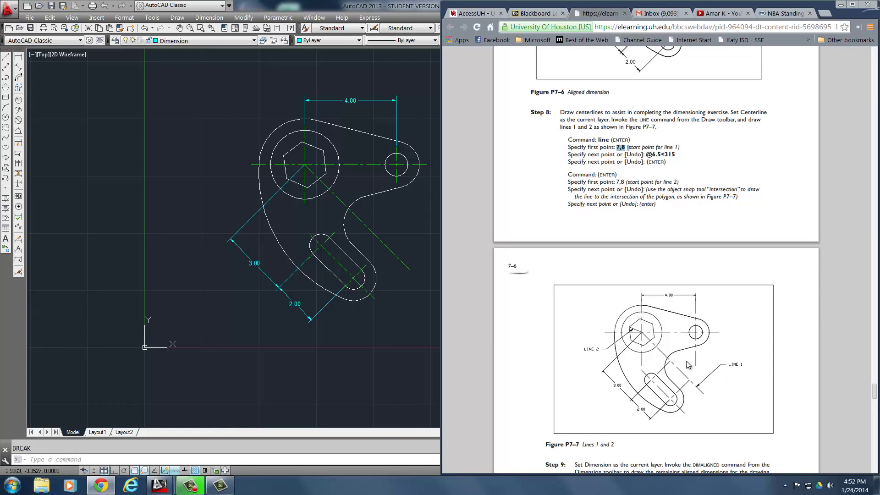
pyautogui.scroll(2, 642, 338)
pyautogui.scroll(-1, 618, 376)
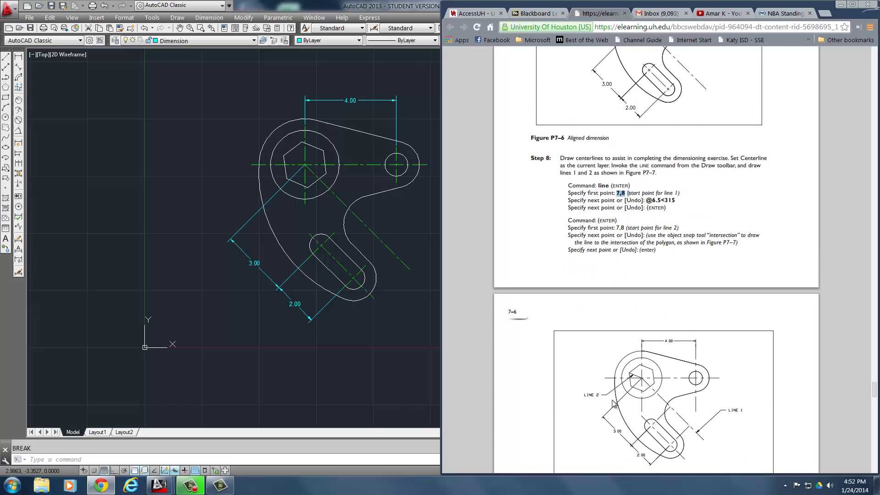
pyautogui.scroll(-5, 637, 382)
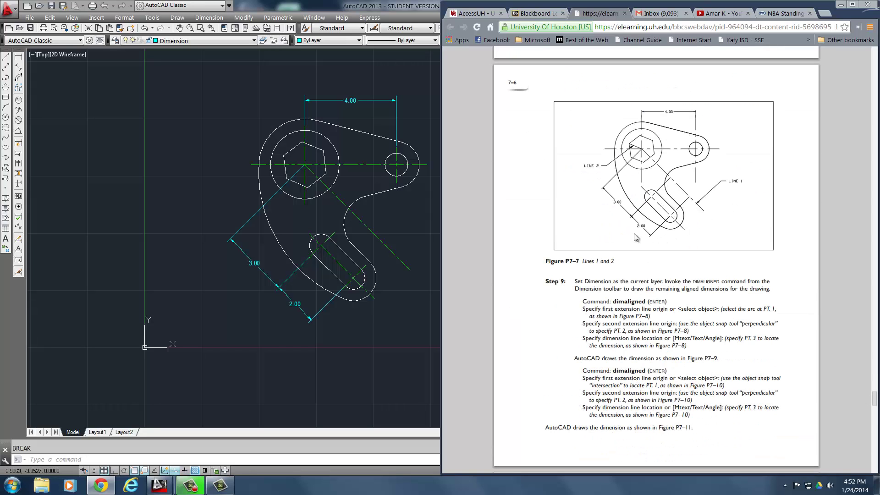
pyautogui.scroll(-4, 653, 233)
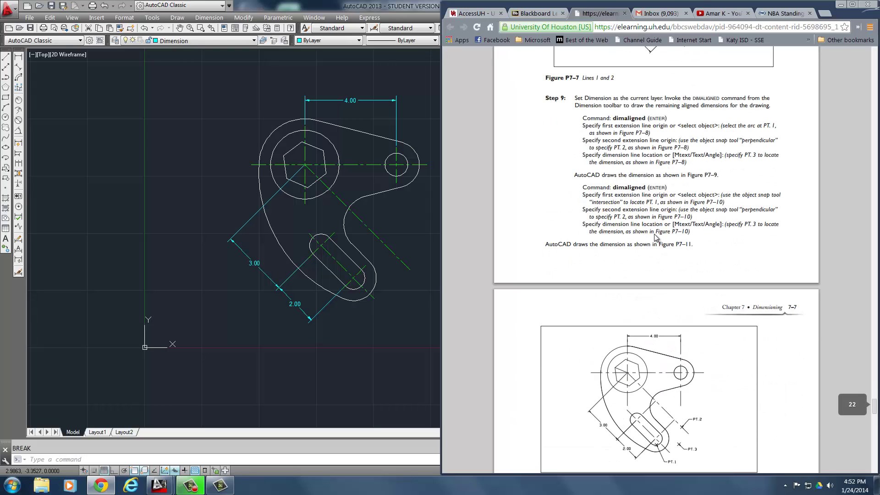
pyautogui.scroll(-2, 646, 330)
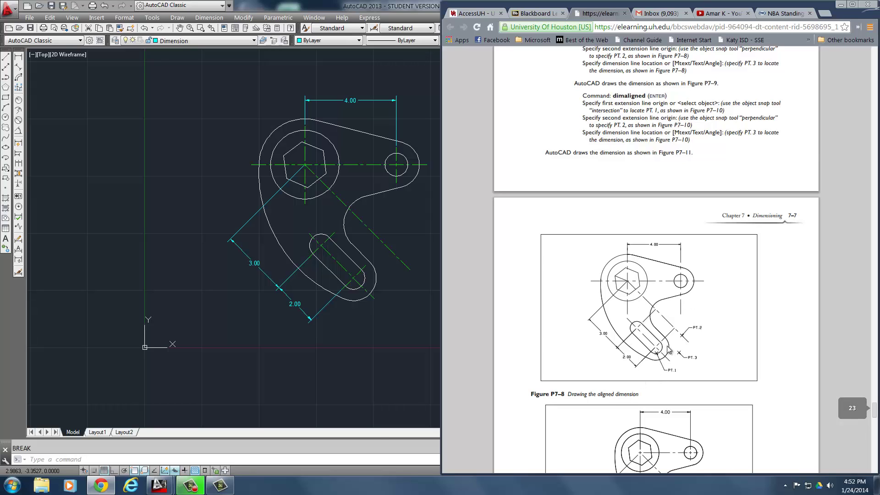
pyautogui.scroll(-1, 667, 346)
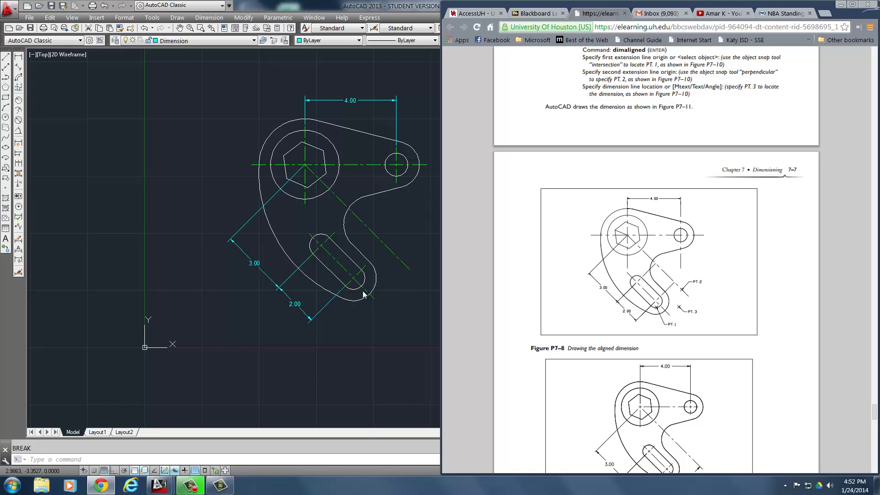
pyautogui.click(94, 119)
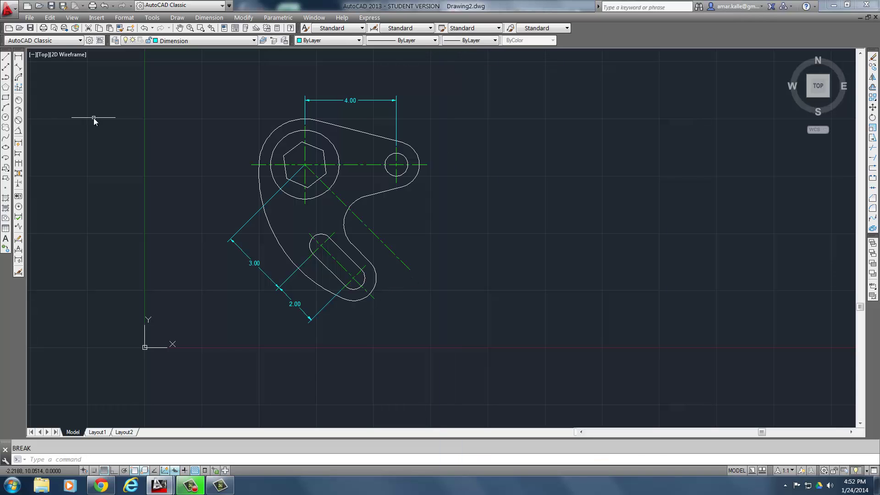
pyautogui.click(19, 67)
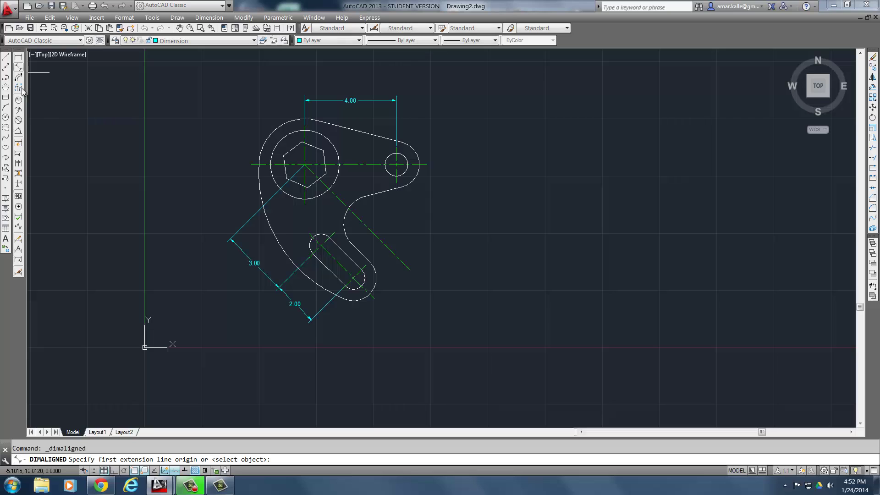
pyautogui.click(410, 270)
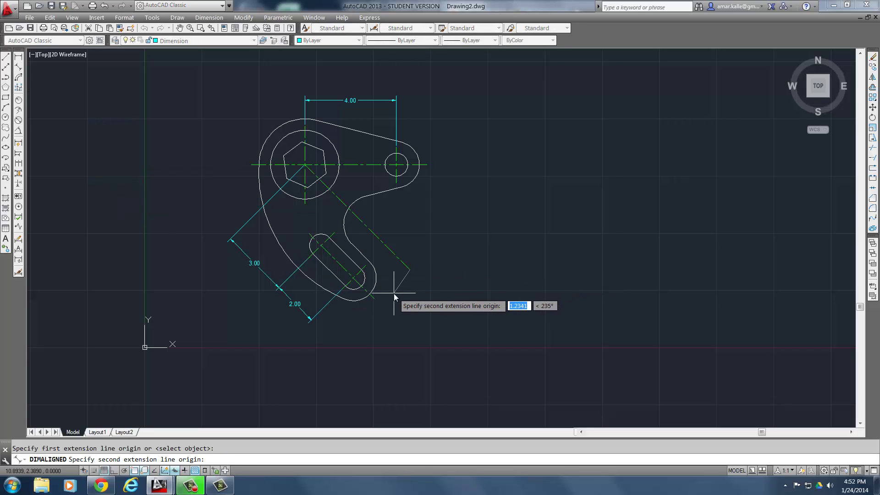
pyautogui.write('per')
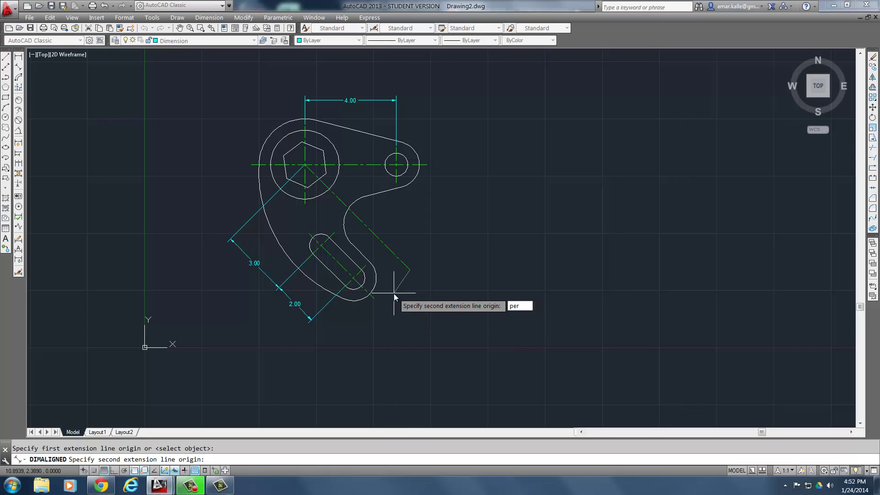
pyautogui.press('Return')
pyautogui.click(382, 297)
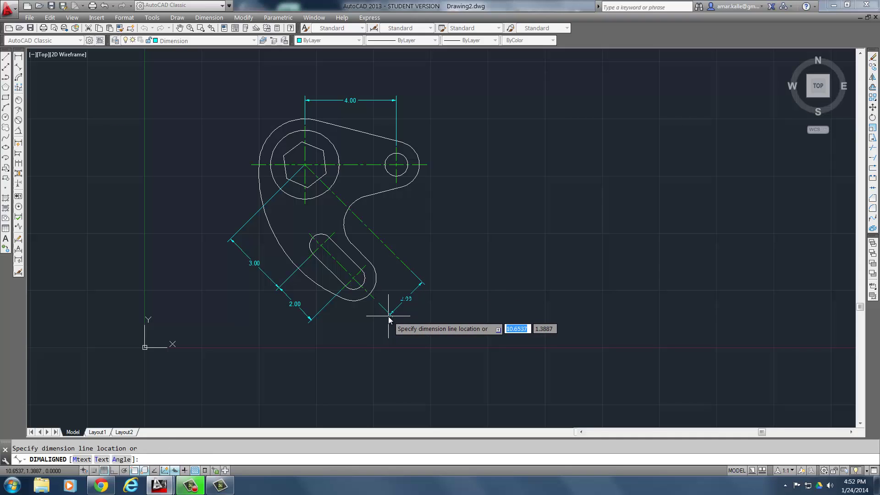
pyautogui.click(389, 316)
pyautogui.press('Escape')
pyautogui.scroll(3, 389, 316)
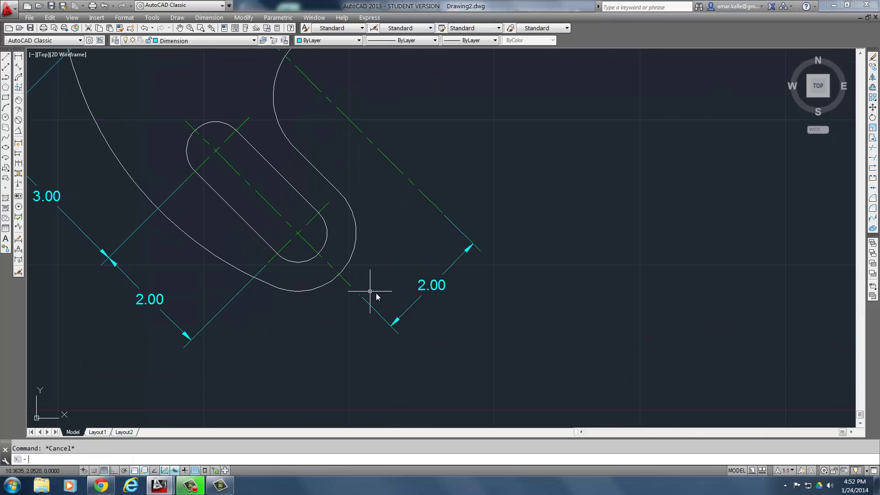
pyautogui.write('e')
pyautogui.press('Return')
pyautogui.click(411, 310)
pyautogui.press('Return')
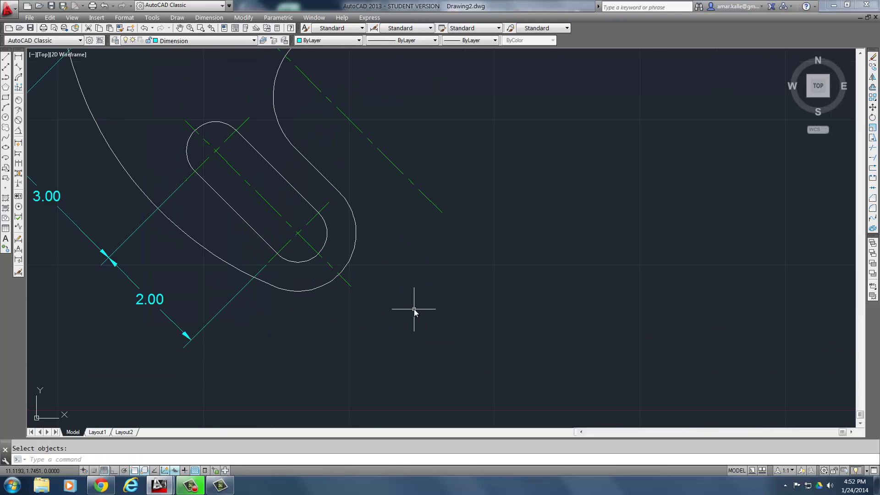
pyautogui.press('Escape')
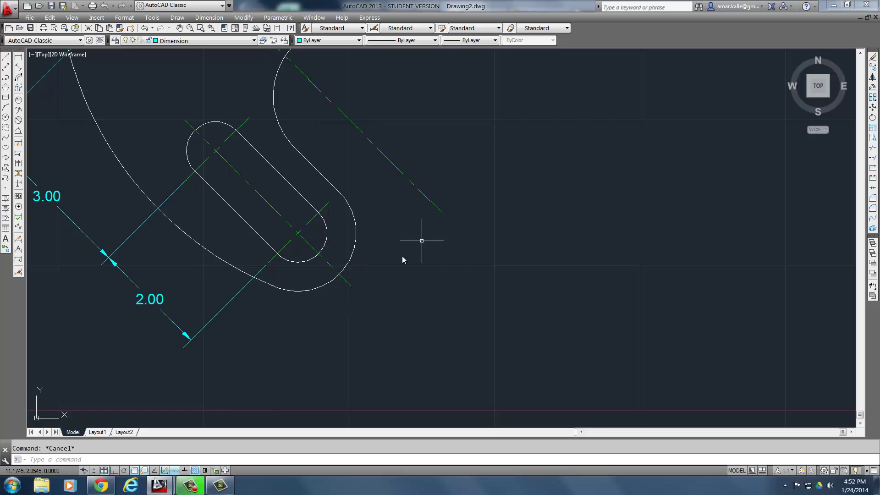
# - Draw a helper line from the slot centreline's lower end perpendicular to the diagonal centerline
pyautogui.write('l')
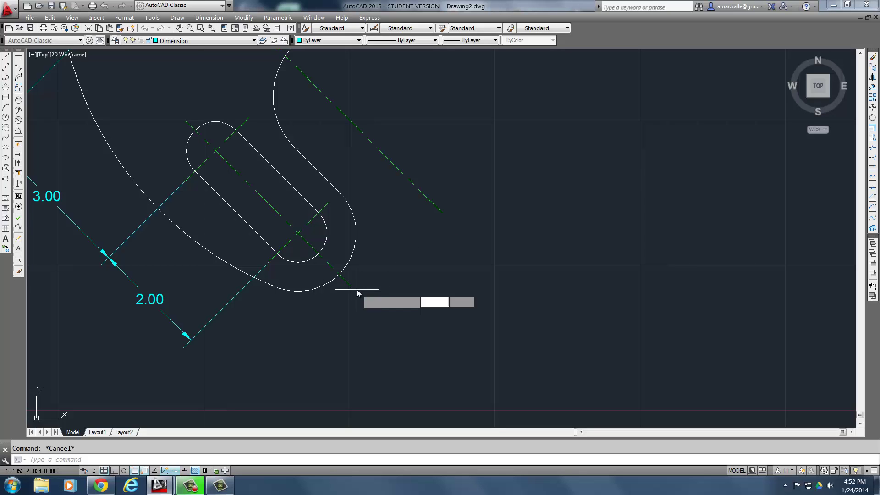
pyautogui.press('Return')
pyautogui.click(355, 289)
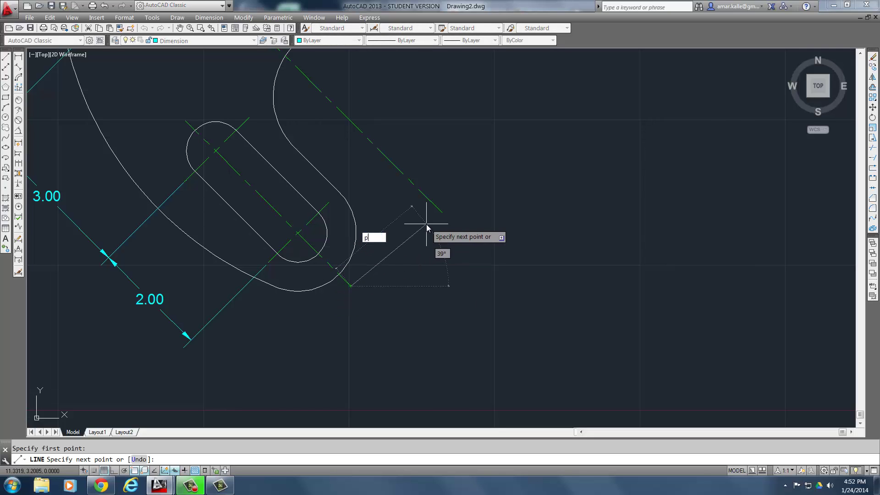
pyautogui.press('Return')
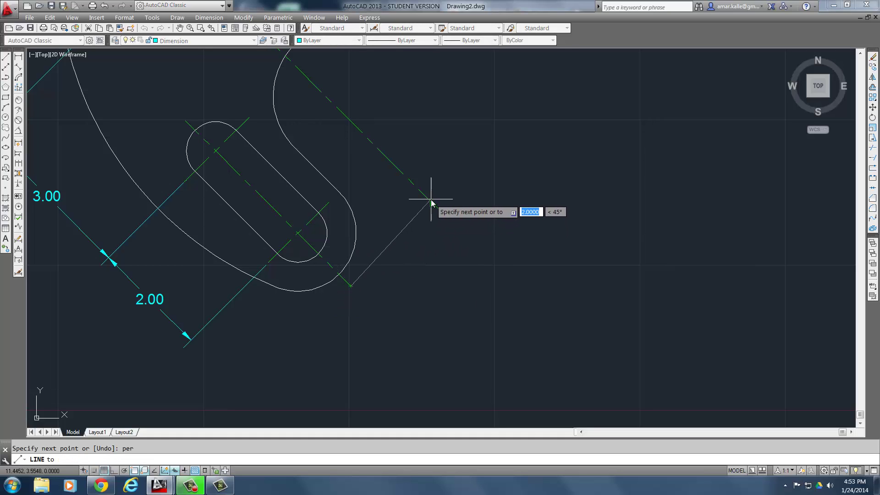
pyautogui.click(429, 202)
pyautogui.press('Return')
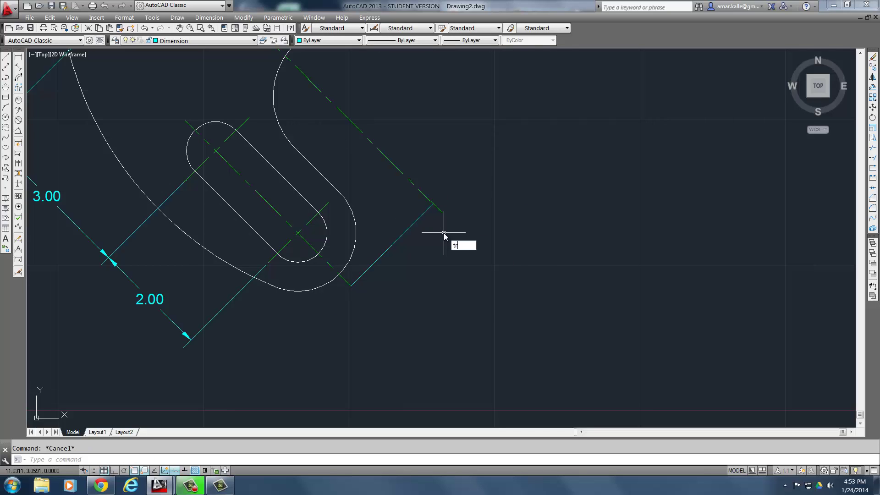
# - Trim the diagonal centerline back to the helper line
pyautogui.press('Return')
pyautogui.click(419, 221)
pyautogui.press('Return')
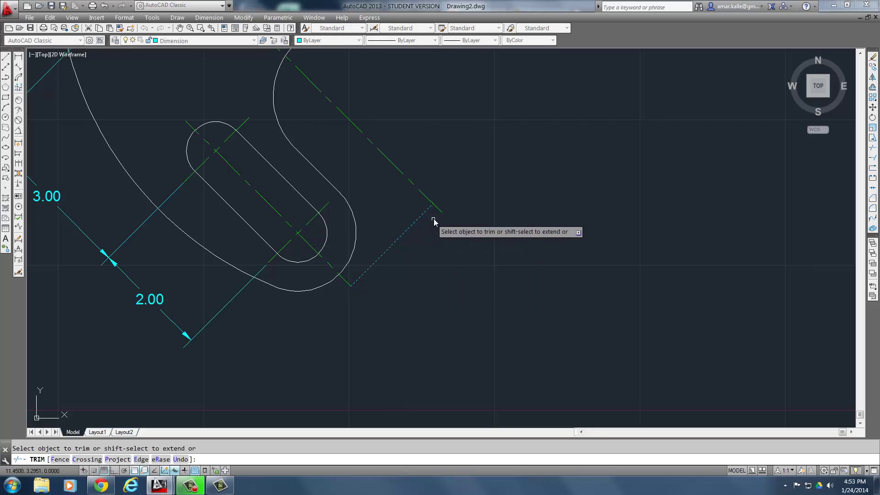
pyautogui.click(439, 210)
pyautogui.press('Escape')
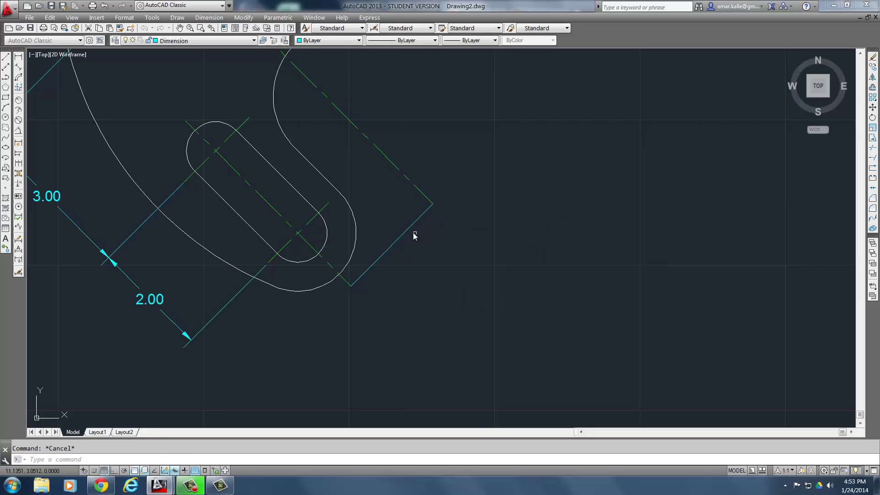
# - Erase the temporary helper line
pyautogui.write('e')
pyautogui.press('Return')
pyautogui.click(408, 228)
pyautogui.press('Return')
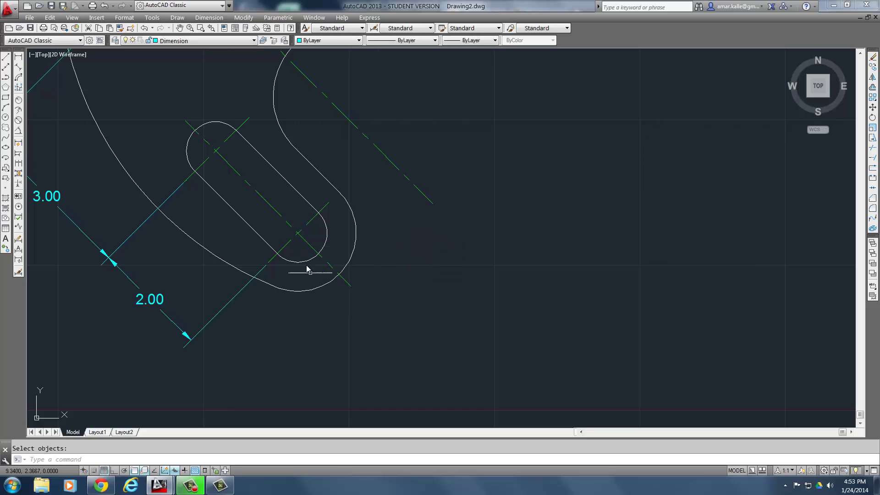
# - Pan and zoom the view to bring the slot's right end into view
pyautogui.scroll(2, 257, 275)
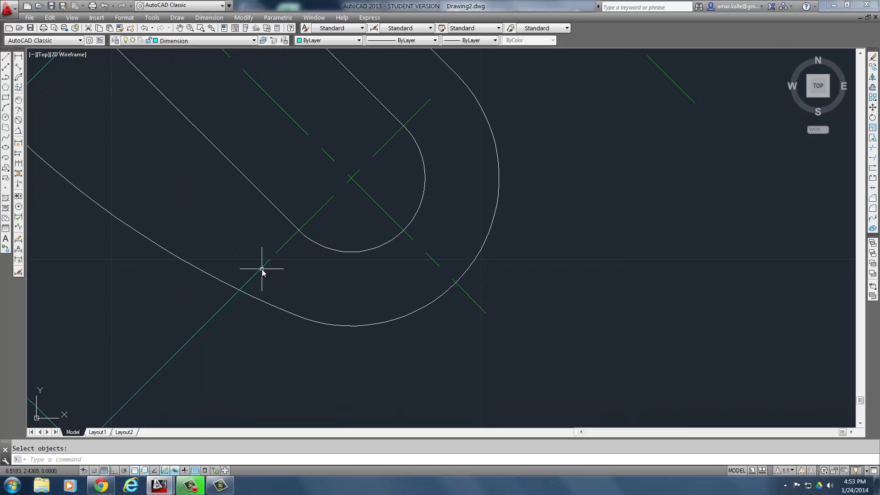
pyautogui.moveTo(173, 183); pyautogui.dragTo(131, 118, button='middle')
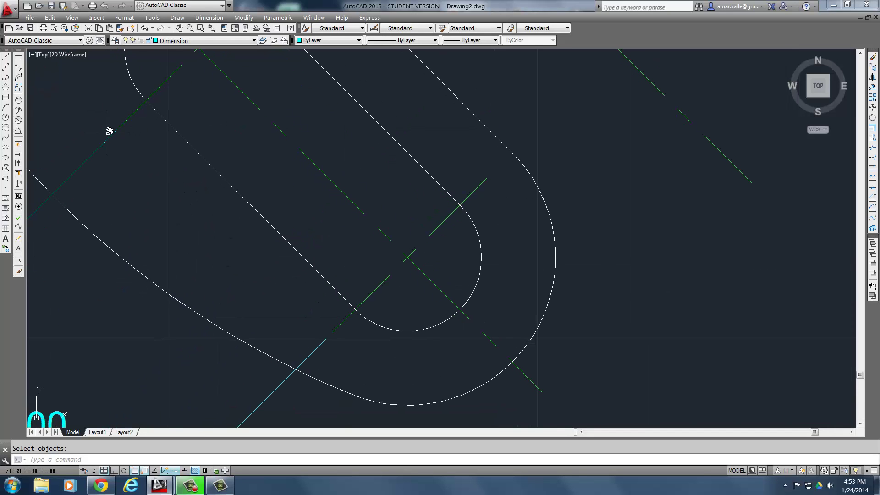
pyautogui.scroll(-3, 237, 238)
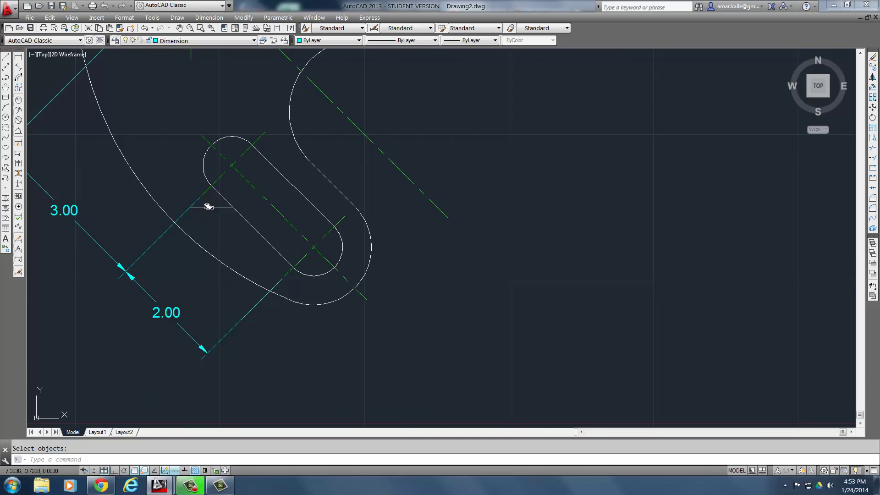
pyautogui.scroll(4, 211, 201)
pyautogui.scroll(-2, 211, 196)
pyautogui.moveTo(402, 288); pyautogui.dragTo(363, 282, button='middle')
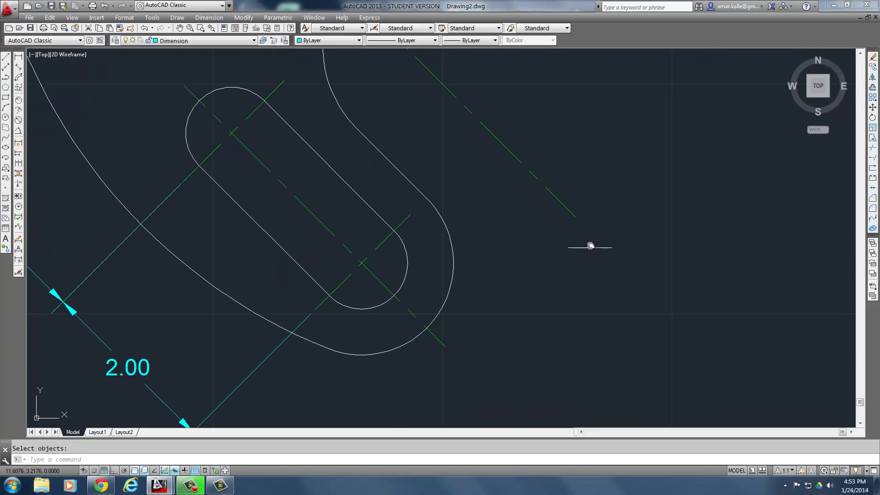
pyautogui.scroll(-3, 598, 200)
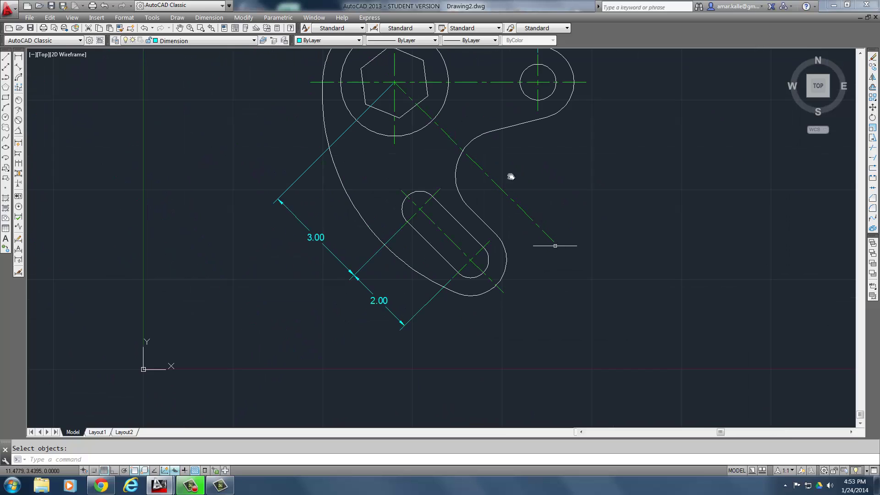
# - Place a 2.00 aligned dimension on the slot's right side, perpendicular to the slanted centre line
pyautogui.click(19, 68)
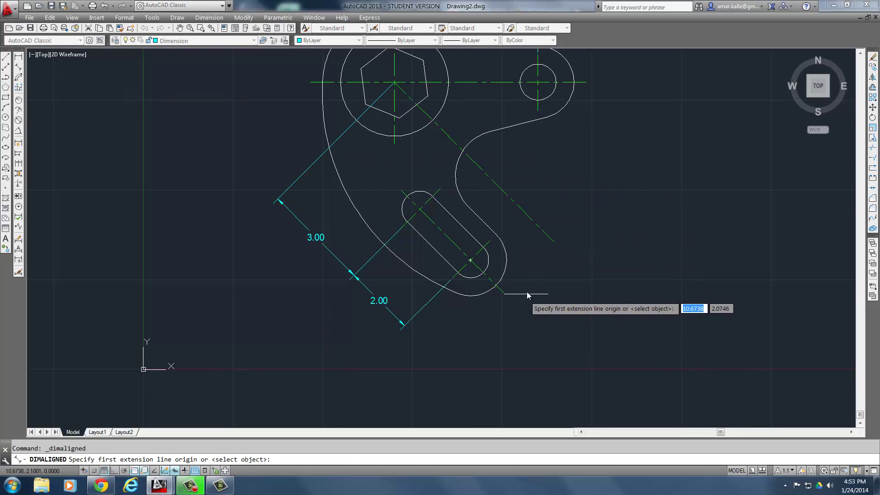
pyautogui.click(554, 243)
pyautogui.write('per')
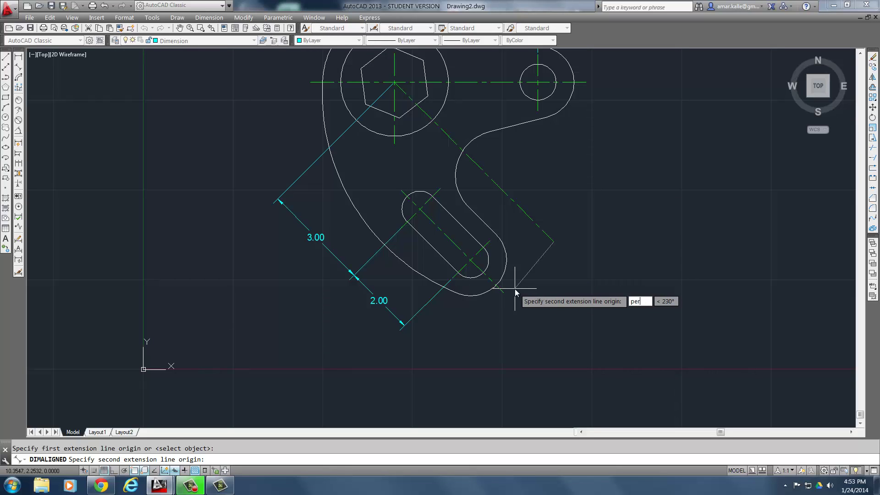
pyautogui.press('Return')
pyautogui.click(509, 288)
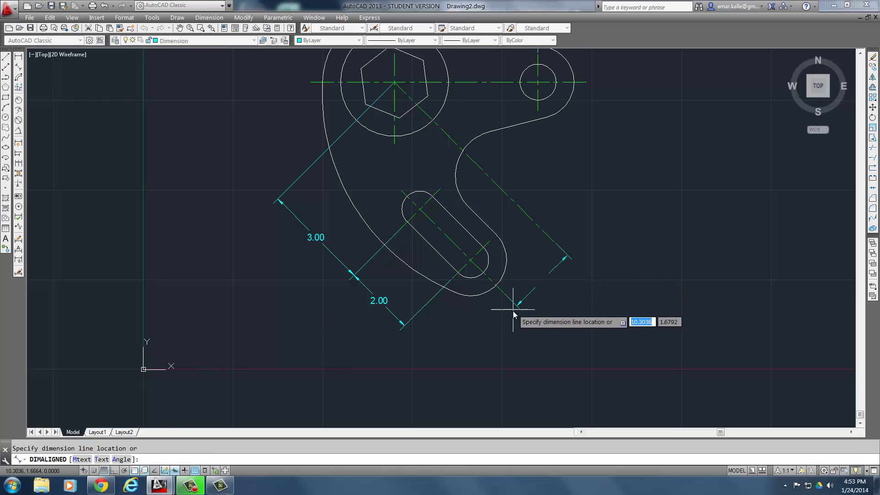
pyautogui.click(541, 290)
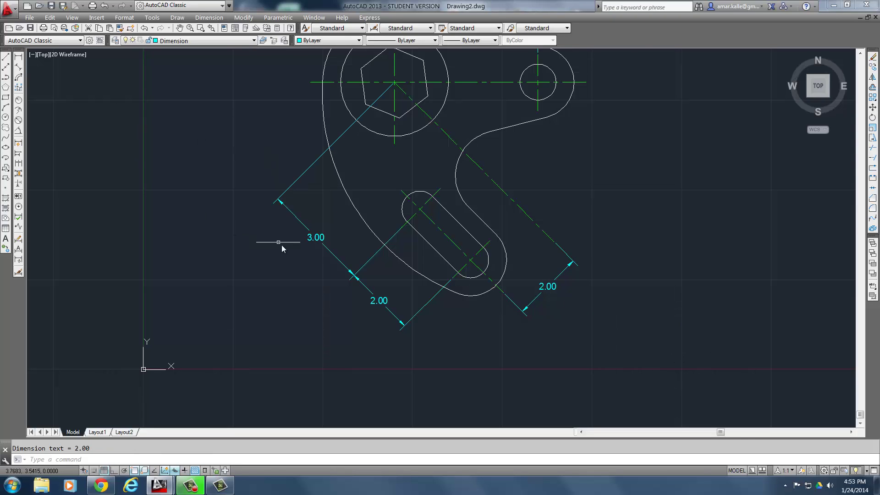
pyautogui.scroll(-3, 323, 258)
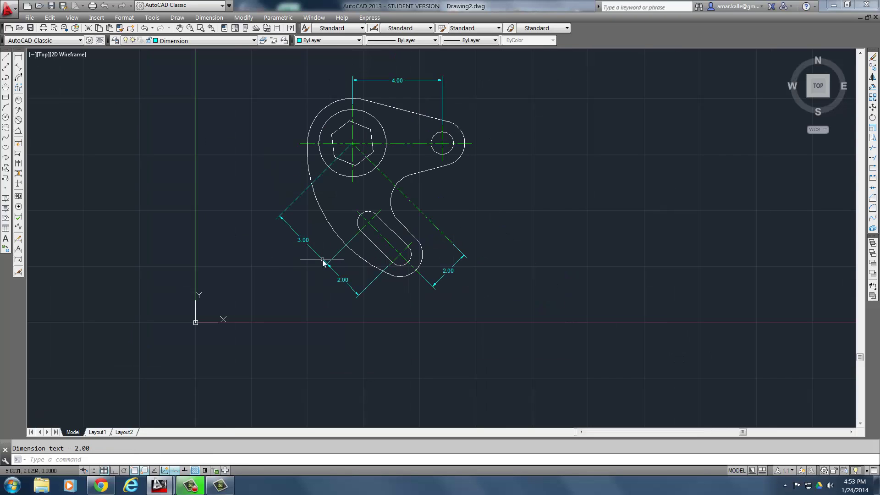
pyautogui.click(102, 486)
pyautogui.scroll(-2, 687, 418)
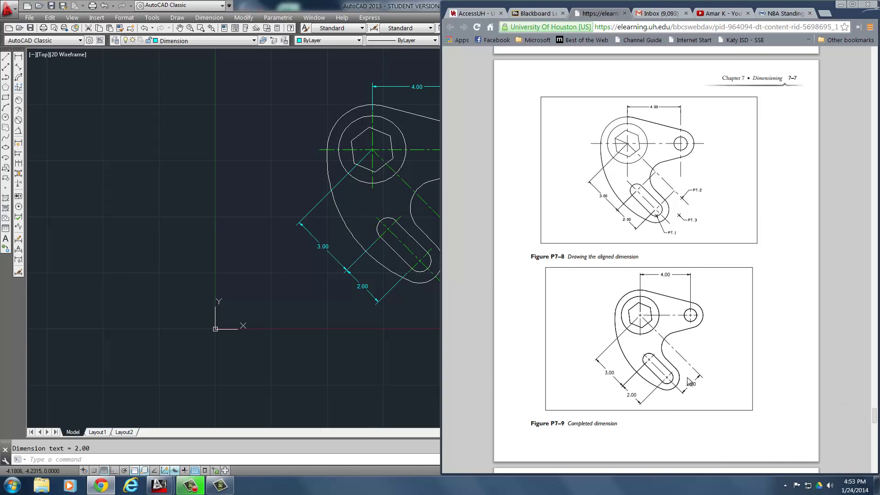
pyautogui.scroll(-5, 694, 389)
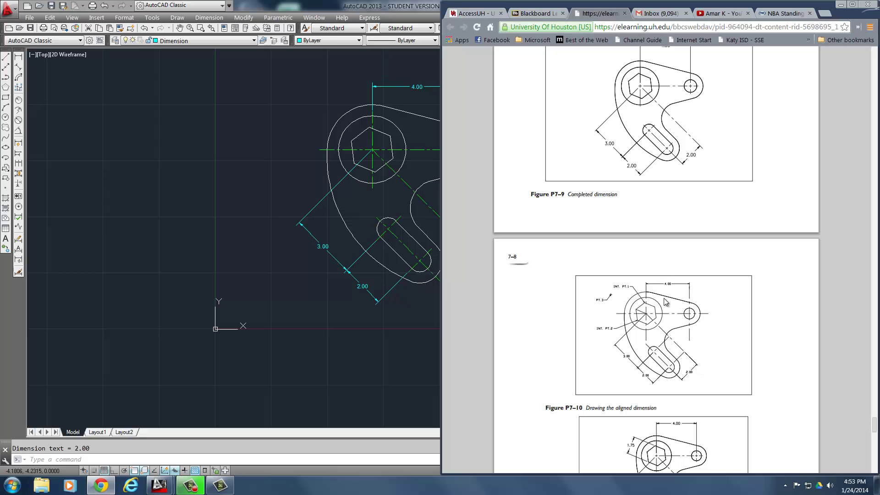
pyautogui.scroll(-3, 649, 302)
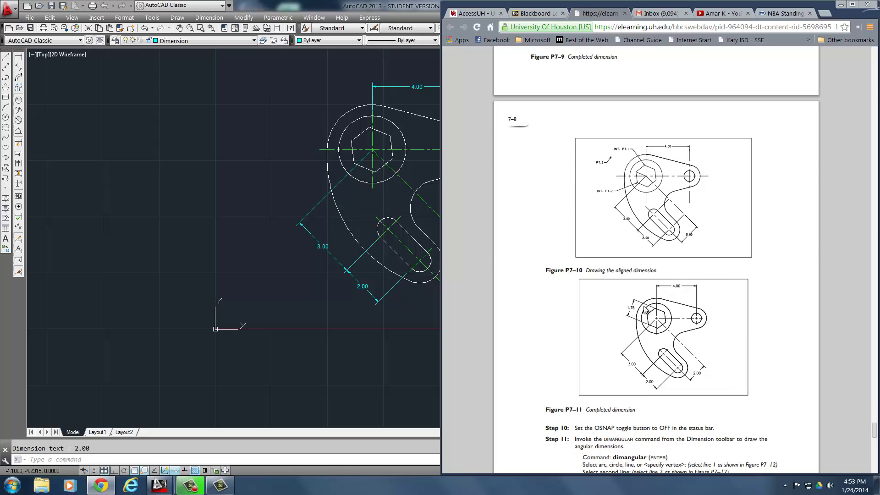
pyautogui.click(290, 144)
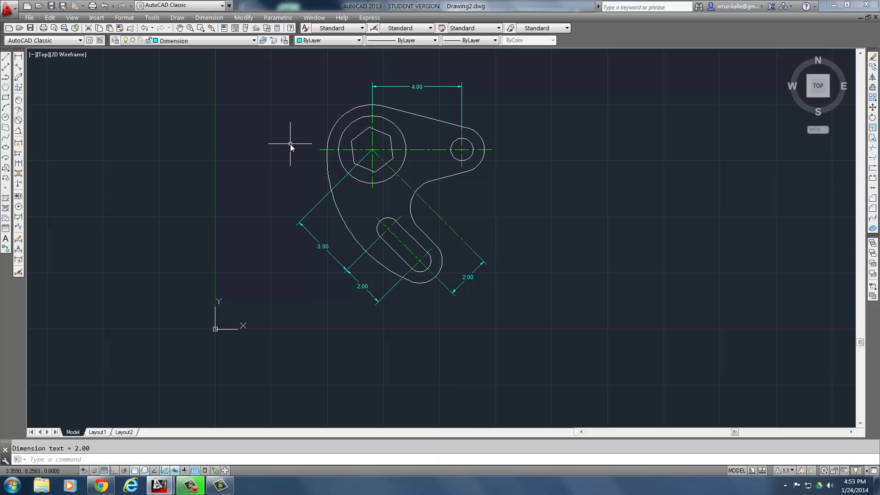
# - Dimension 1.75 from the hexagon's top vertex perpendicular to the slanted line, placed upper left
pyautogui.click(18, 67)
pyautogui.scroll(5, 356, 130)
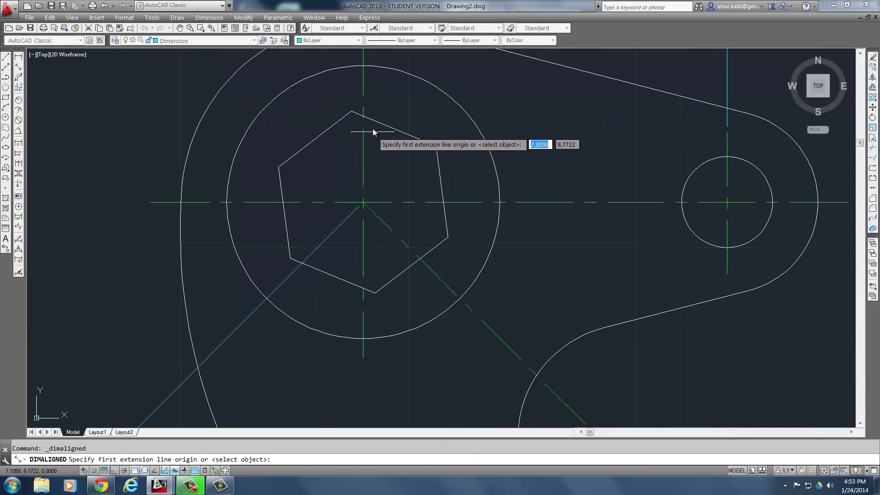
pyautogui.click(348, 112)
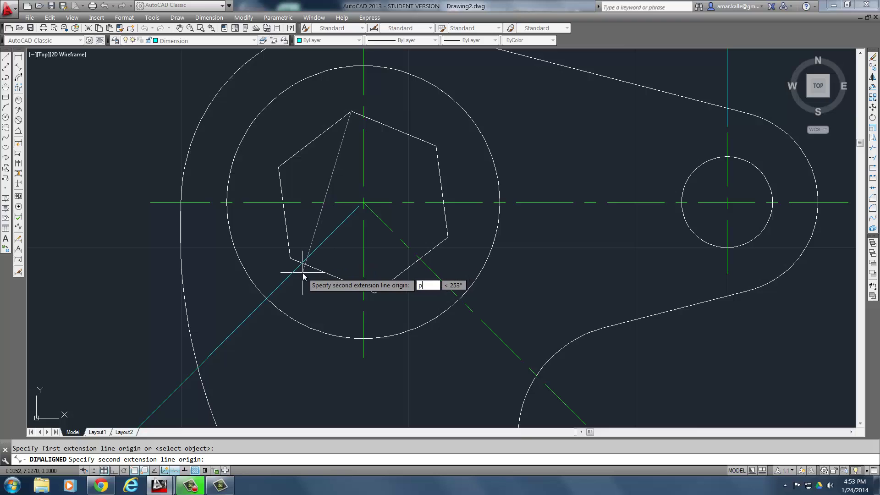
pyautogui.write('per')
pyautogui.press('Return')
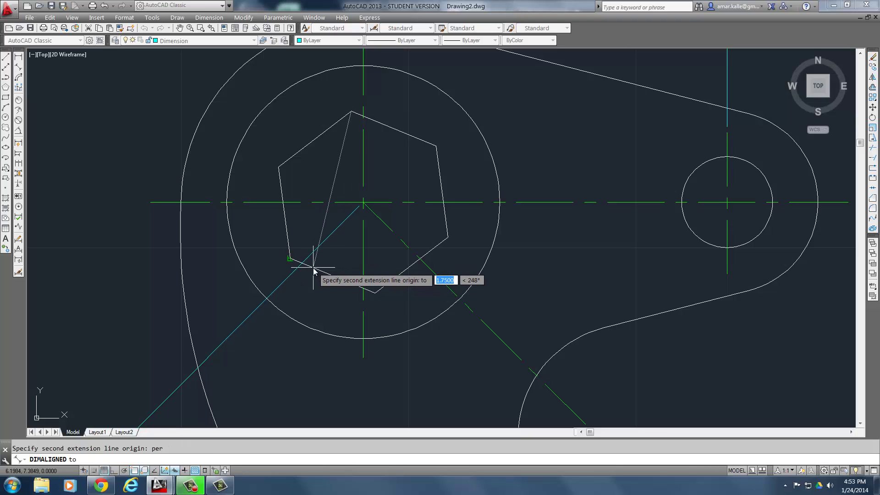
pyautogui.click(314, 266)
pyautogui.moveTo(122, 215); pyautogui.dragTo(210, 259, button='middle')
pyautogui.scroll(-3, 213, 254)
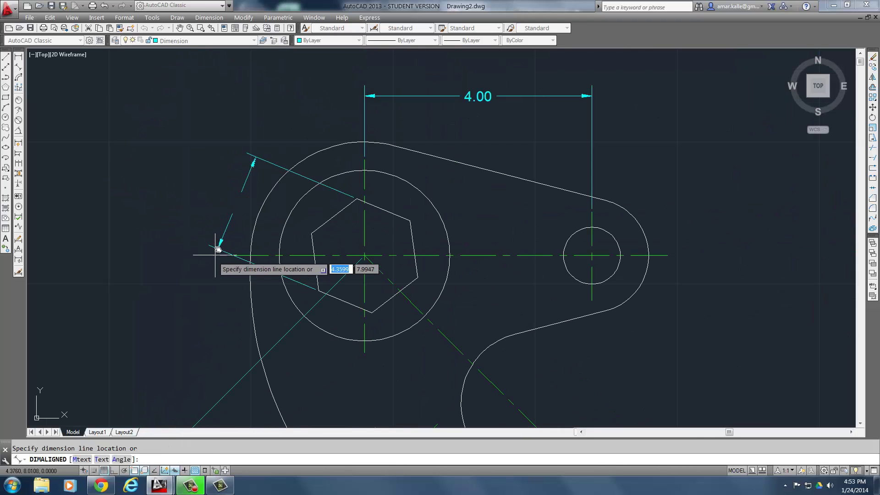
pyautogui.click(209, 210)
pyautogui.scroll(-2, 430, 331)
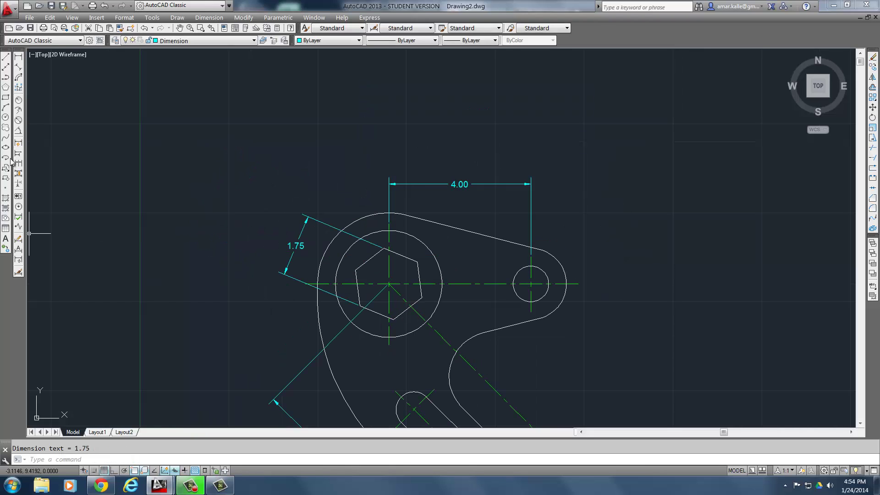
# - Place a 22.5° angular dimension between the slanted line and horizontal centre line, left of the hexagon
pyautogui.click(18, 133)
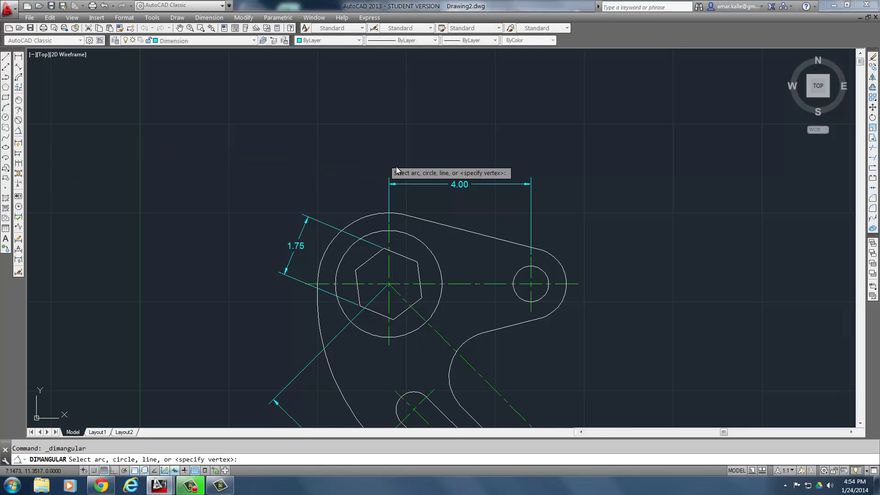
pyautogui.click(400, 256)
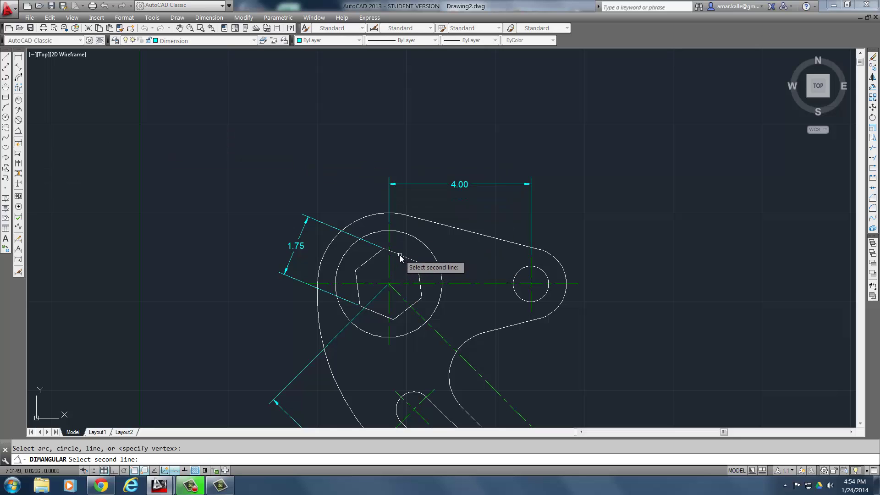
pyautogui.click(326, 290)
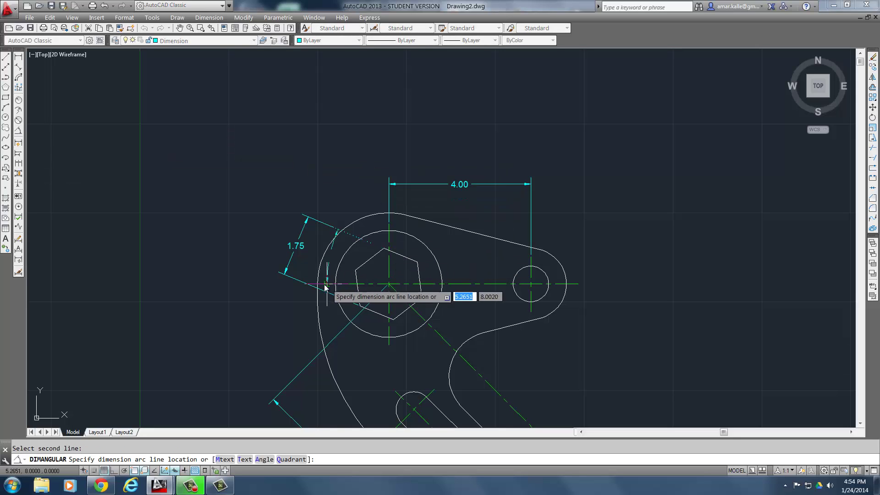
pyautogui.click(238, 258)
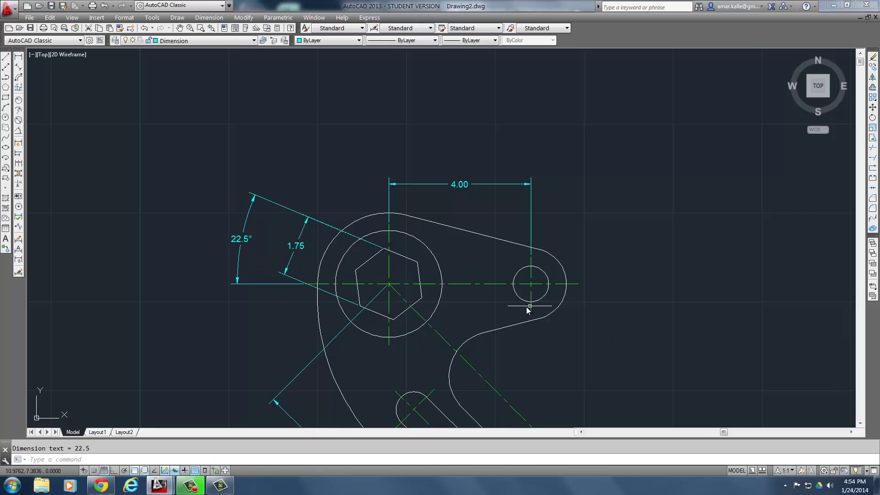
pyautogui.scroll(-2, 507, 281)
pyautogui.scroll(2, 486, 279)
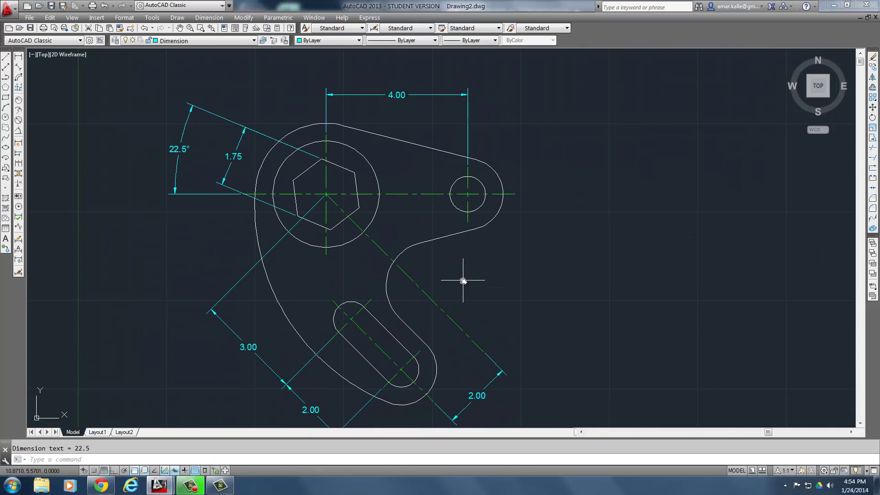
pyautogui.scroll(-2, 463, 280)
pyautogui.scroll(2, 432, 257)
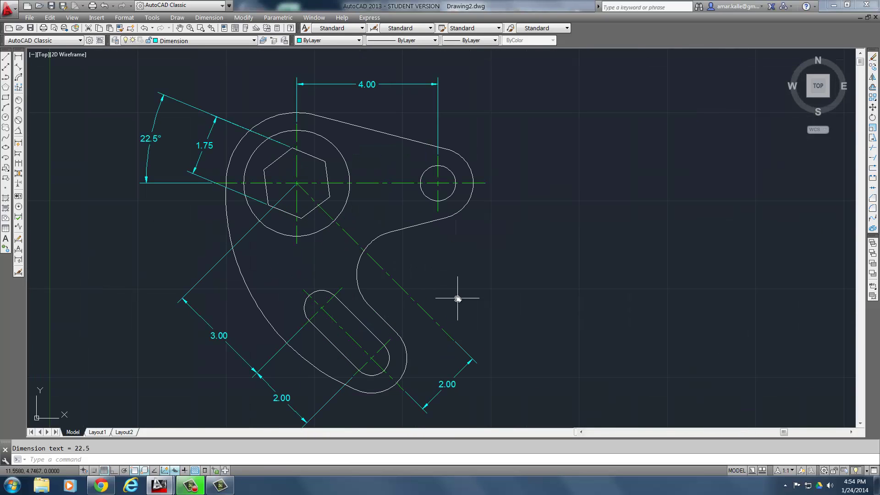
pyautogui.scroll(-2, 507, 301)
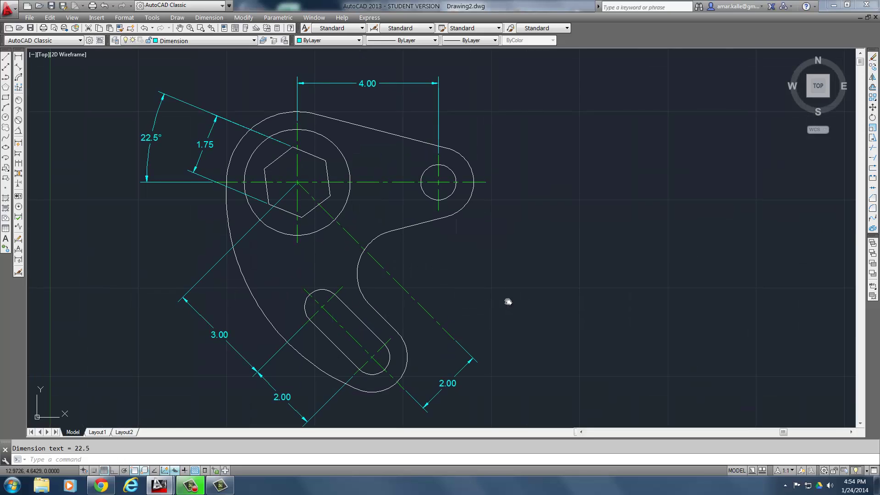
pyautogui.scroll(2, 507, 300)
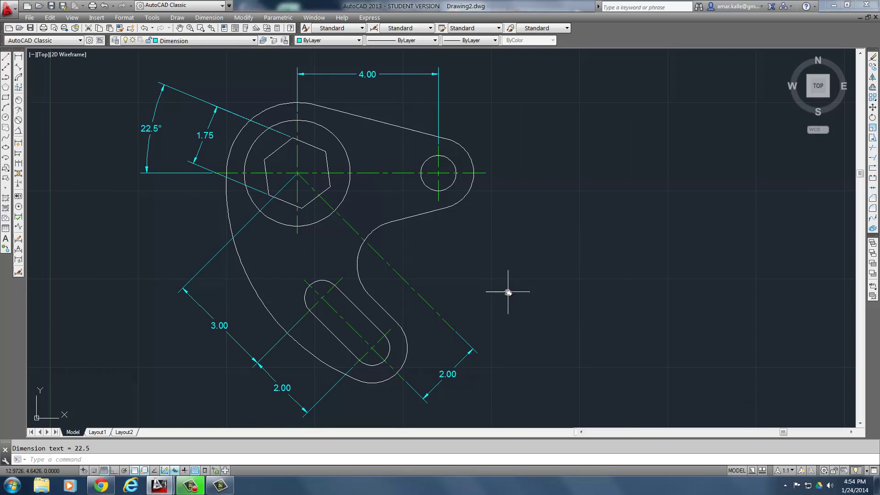